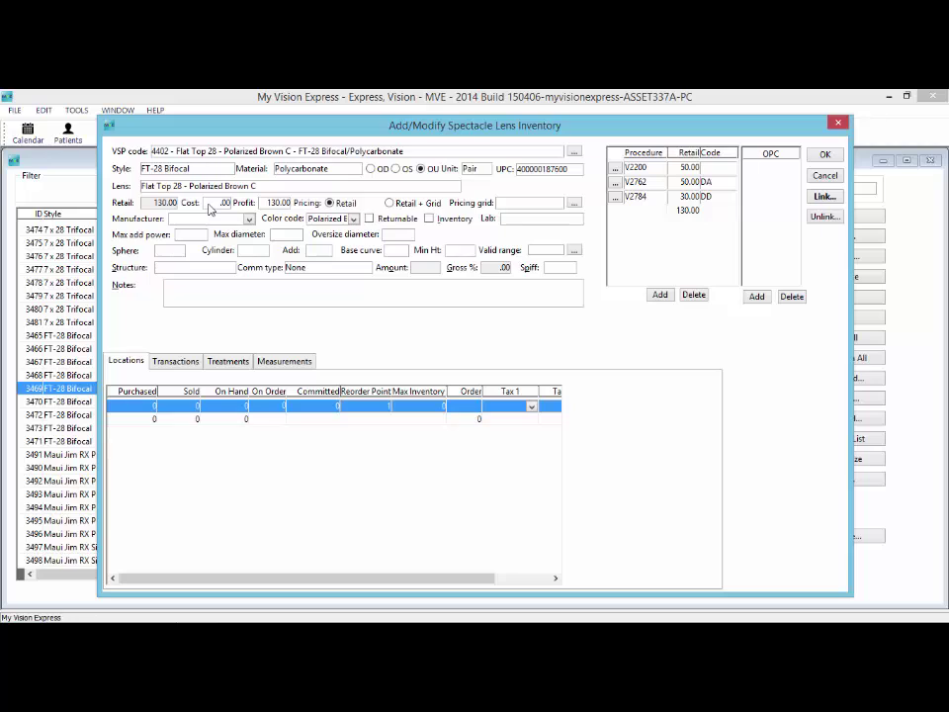
- Close the Flat Top 28 - Polarized Brown C lens record and open the Flat Top 28 - Polarized Gray C record
{"action": "left_click", "coordinate": [219, 204]}
{"action": "left_click", "coordinate": [838, 125]}
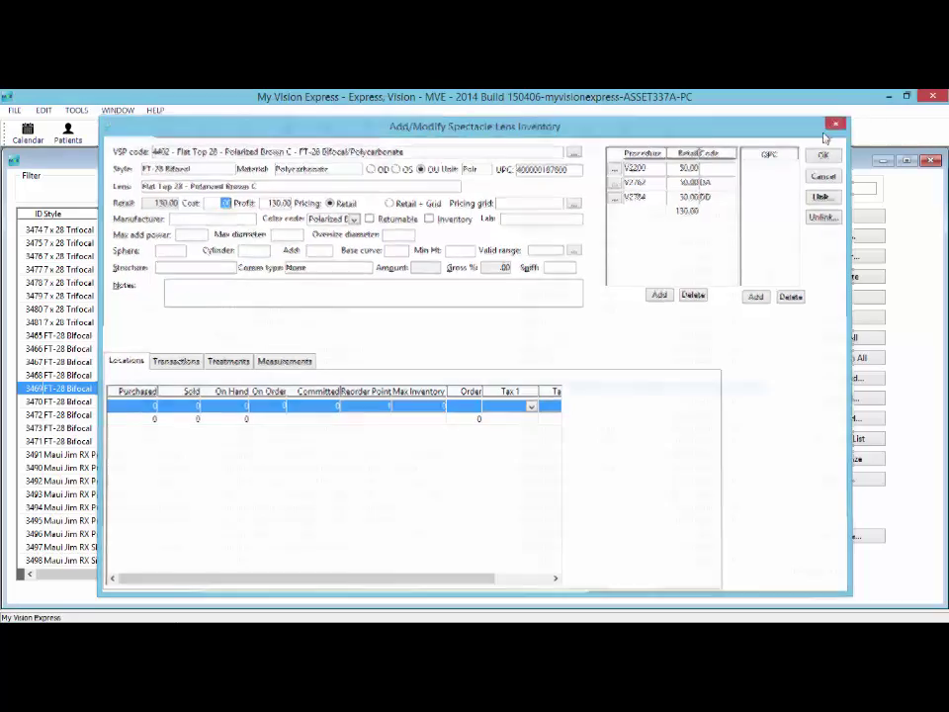
{"action": "left_click", "coordinate": [244, 404]}
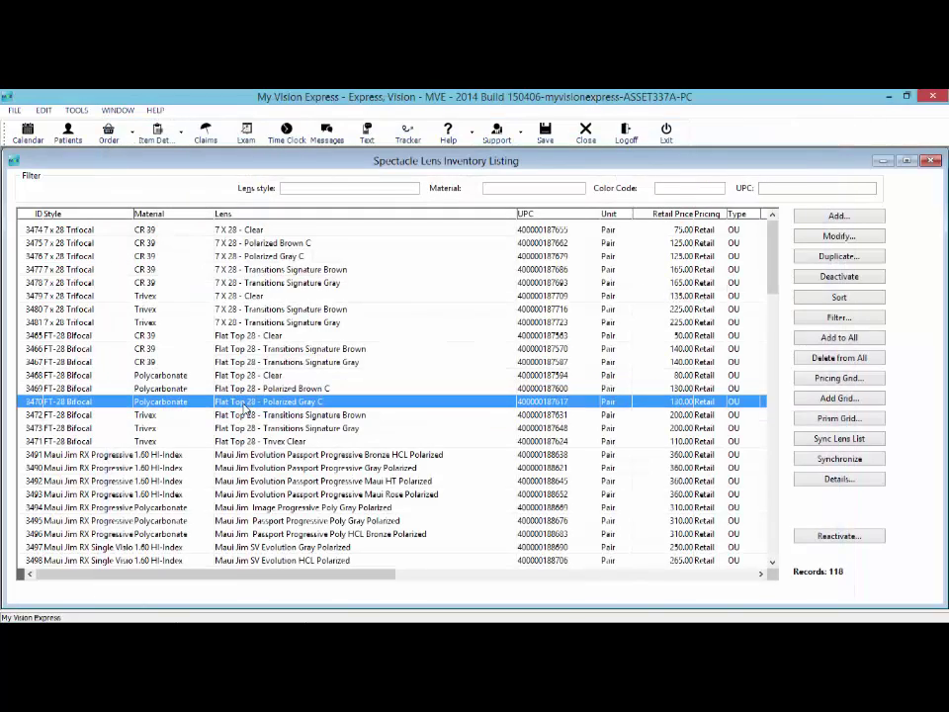
{"action": "double_click", "coordinate": [244, 405]}
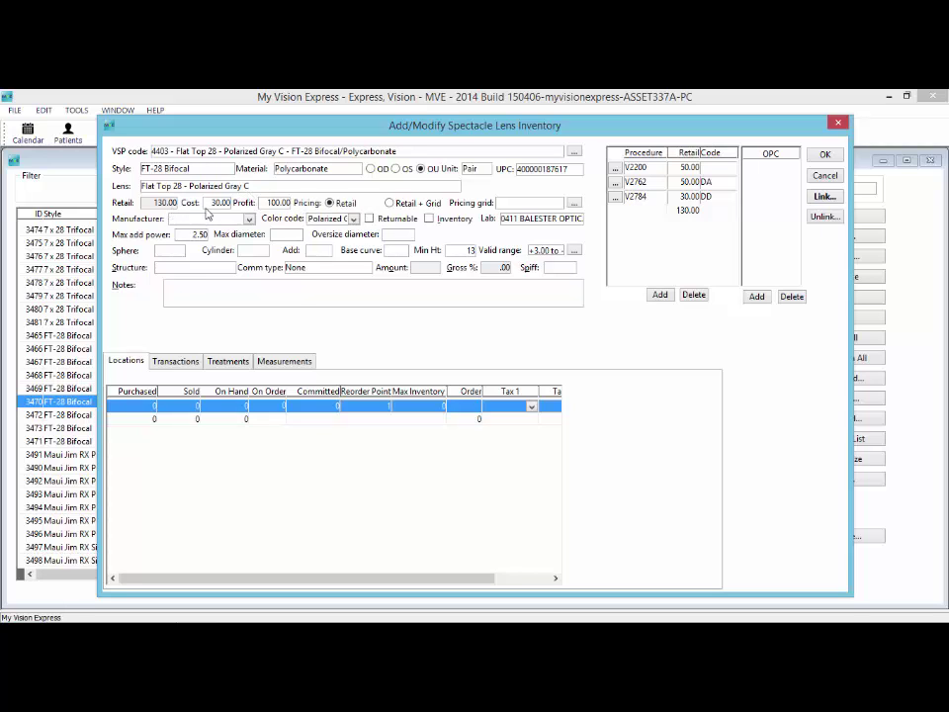
- Try Hoya as the manufacturer in the Polarized Gray C lens record, then close the record and the spectacle lens listing
{"action": "left_click", "coordinate": [249, 218]}
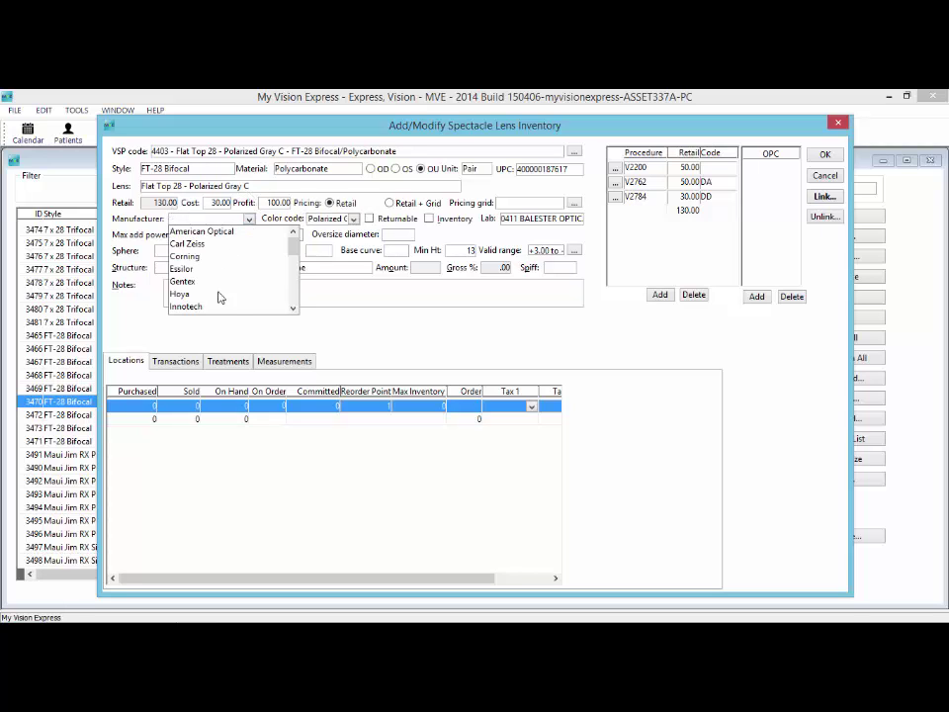
{"action": "left_click", "coordinate": [180, 294]}
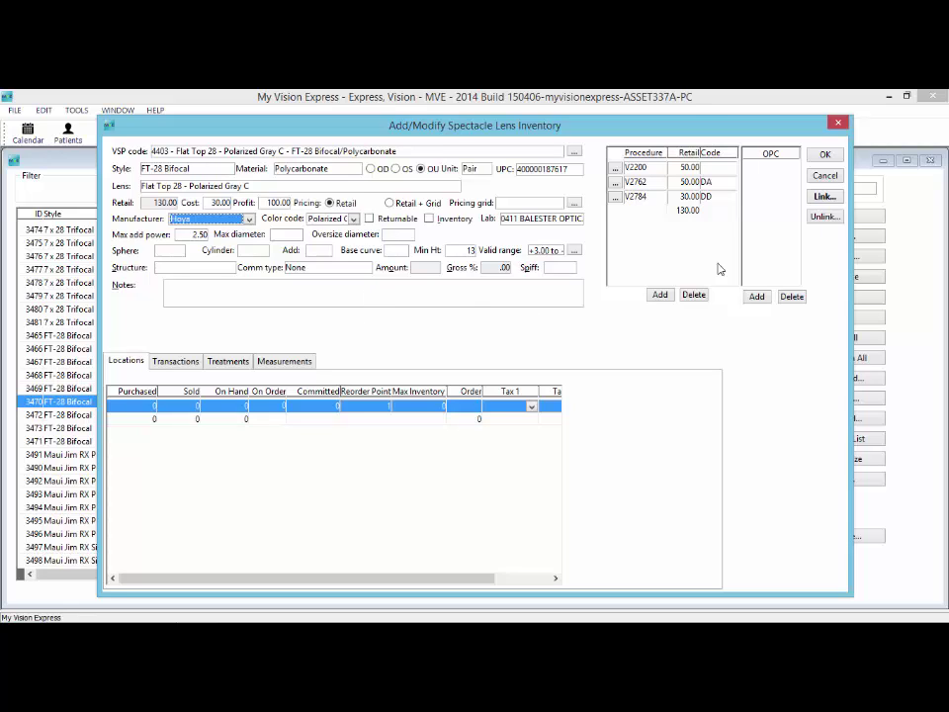
{"action": "left_click", "coordinate": [838, 125]}
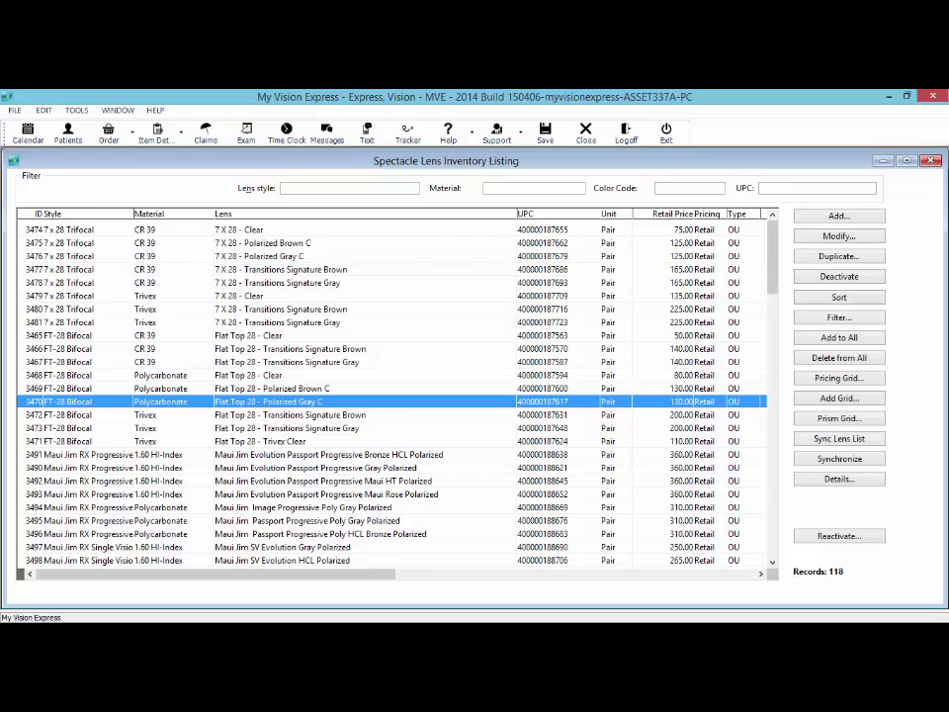
{"action": "left_click", "coordinate": [931, 161]}
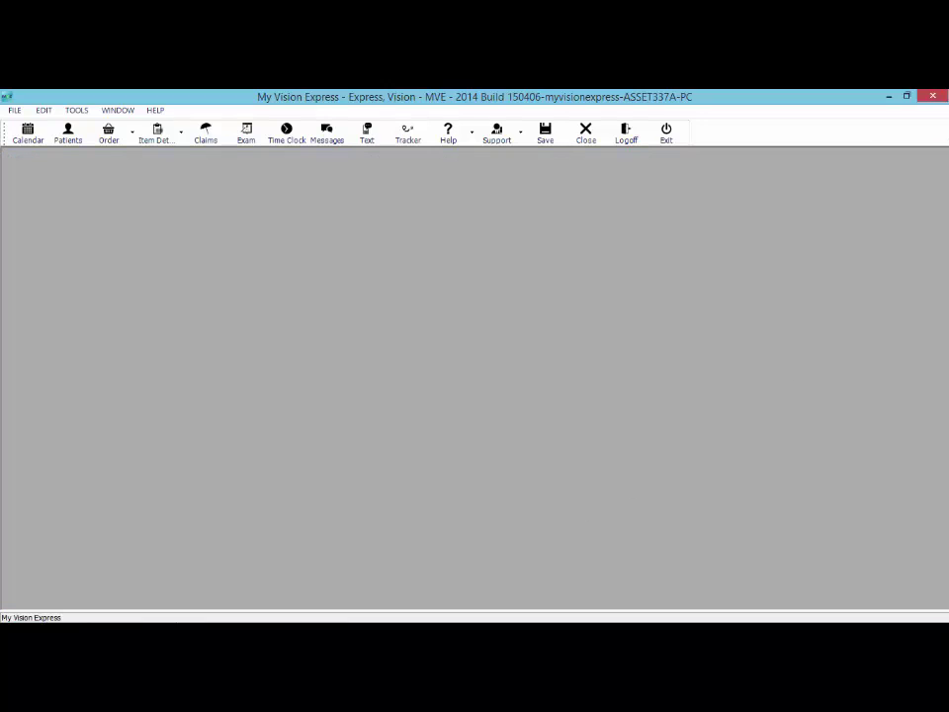
{"action": "left_click", "coordinate": [326, 608]}
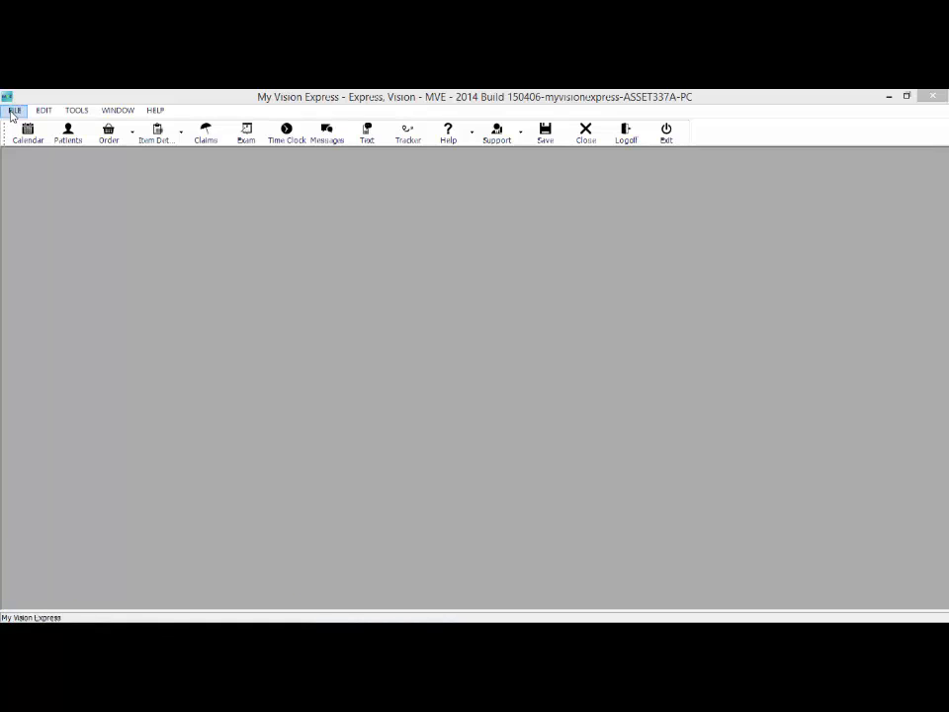
- Open the contact lens inventory listing
{"action": "left_click", "coordinate": [13, 110]}
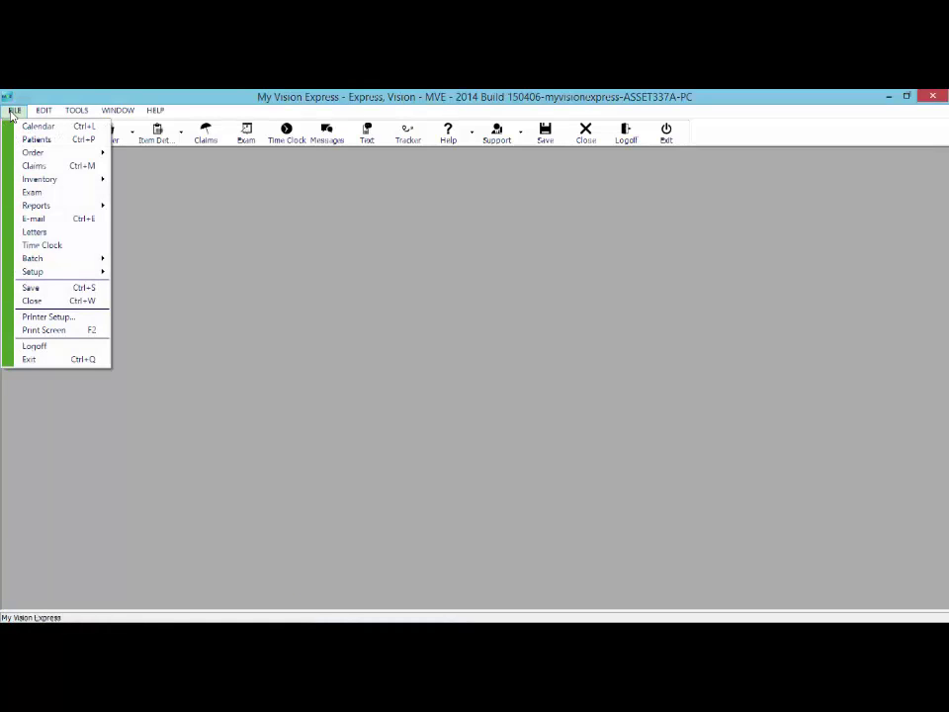
{"action": "mouse_move", "coordinate": [40, 179]}
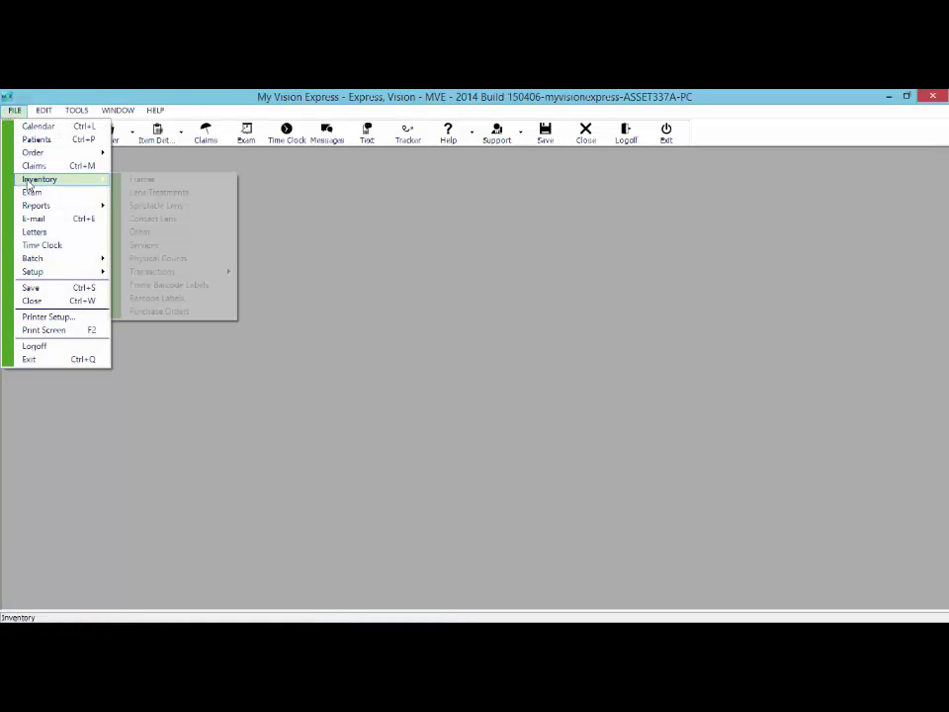
{"action": "left_click", "coordinate": [153, 221]}
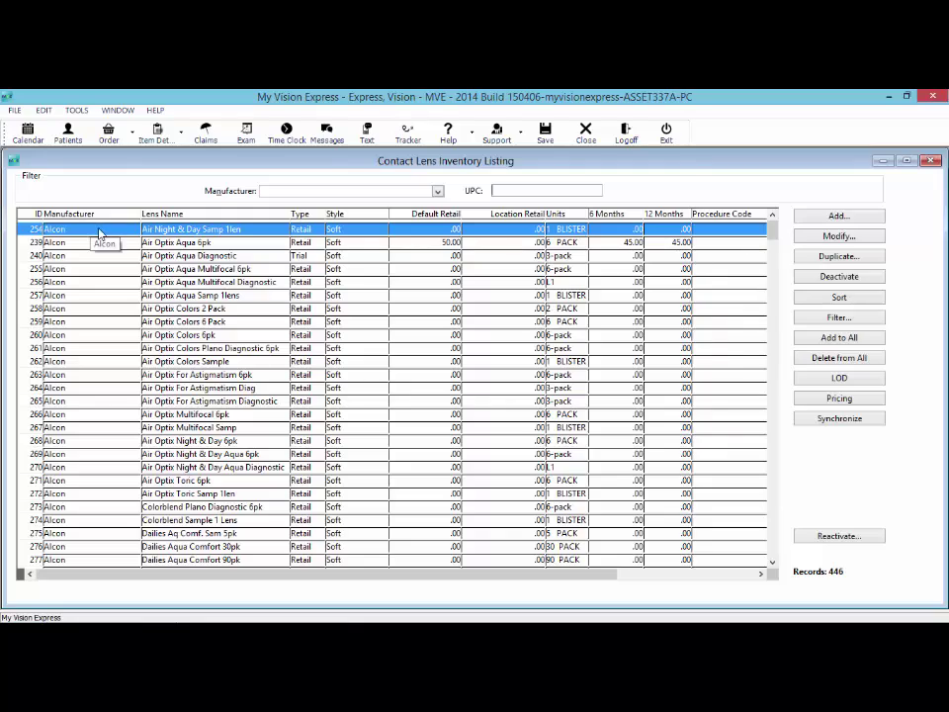
- Review the configurations in the Bausch & Lomb Purevision 6pk contact lens record and close it with its settings accepted
{"action": "left_click_drag", "start_coordinate": [771, 228], "coordinate": [776, 305]}
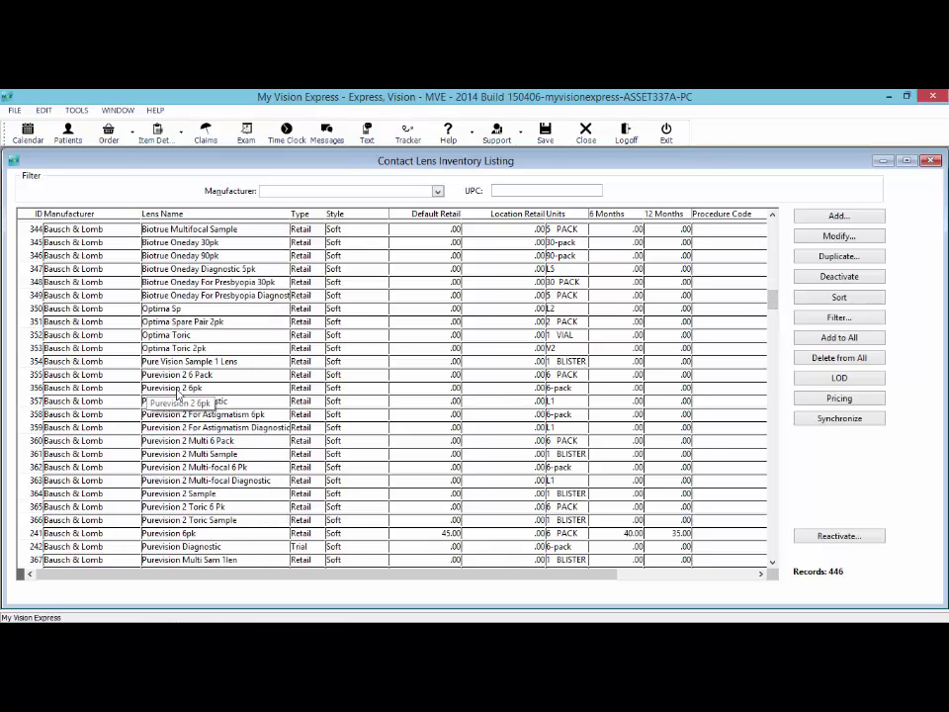
{"action": "double_click", "coordinate": [148, 533]}
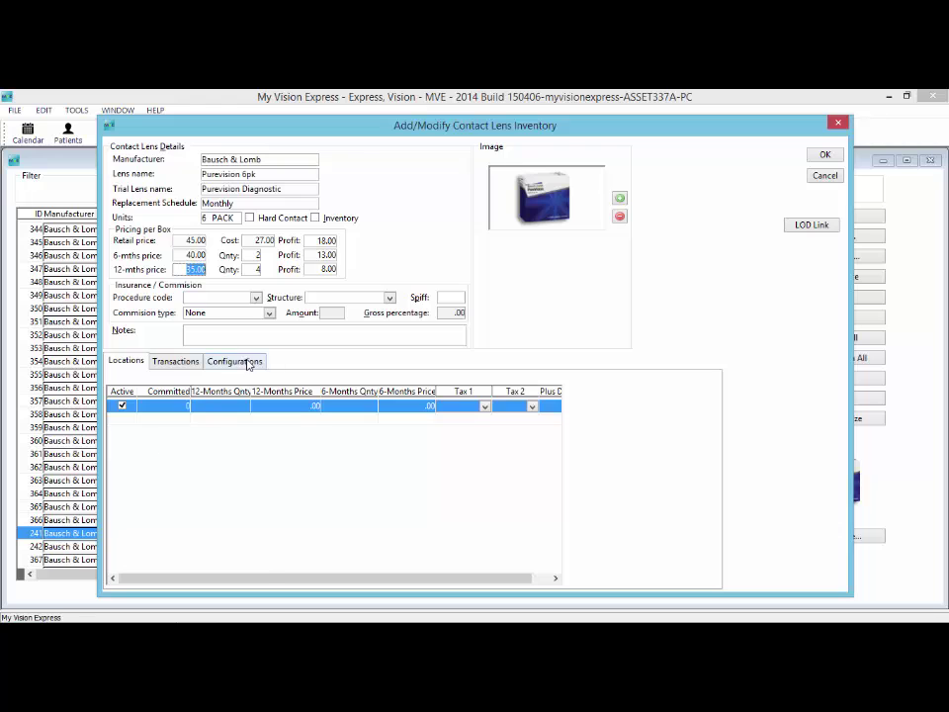
{"action": "left_click", "coordinate": [237, 362]}
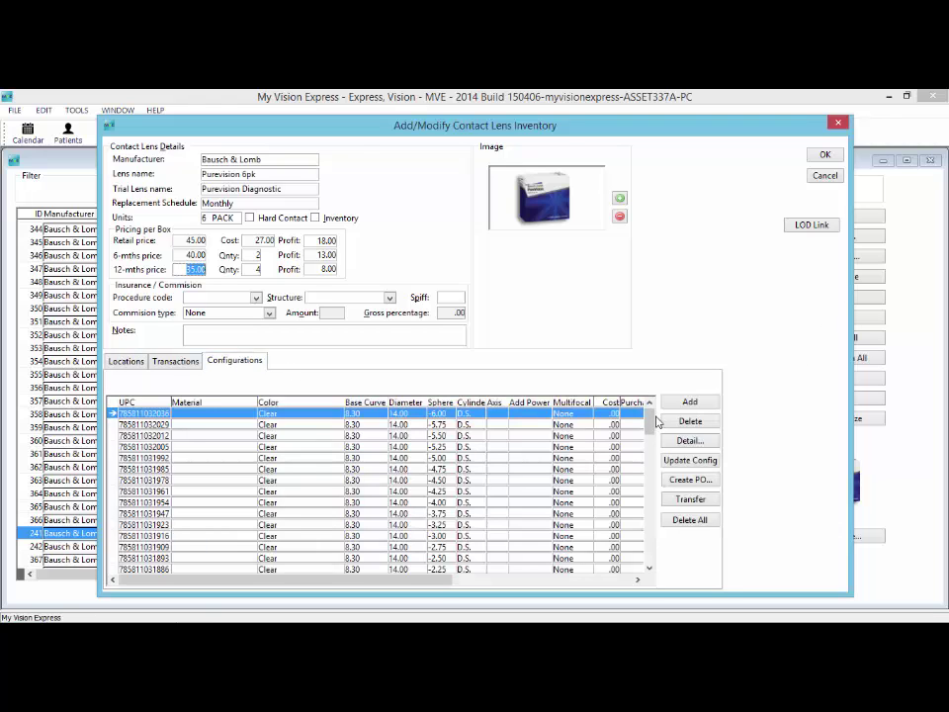
{"action": "left_click_drag", "start_coordinate": [651, 422], "coordinate": [484, 471]}
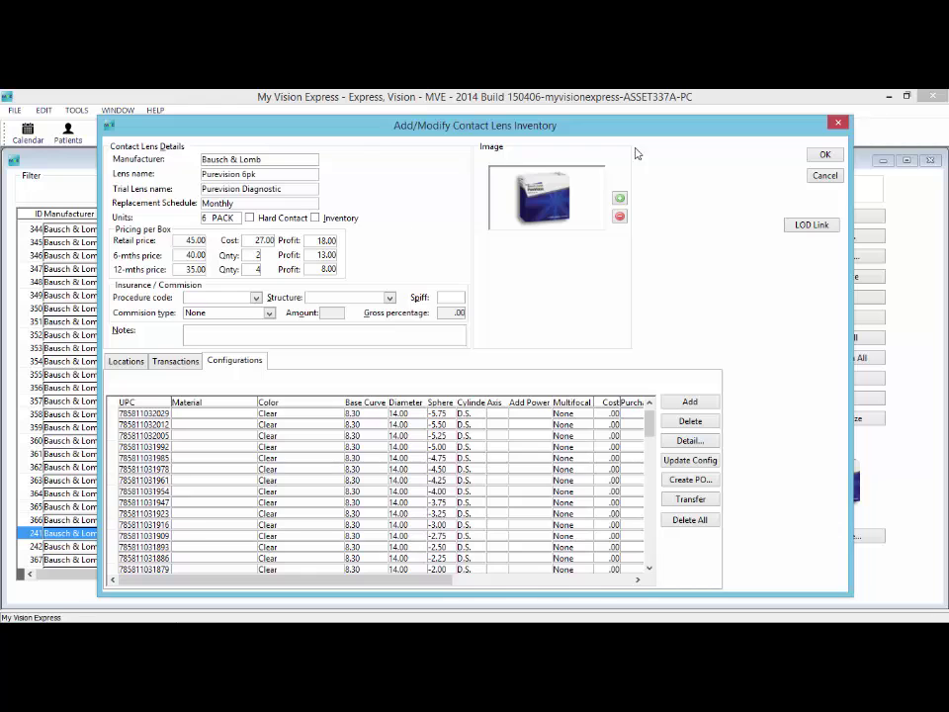
{"action": "left_click", "coordinate": [827, 155]}
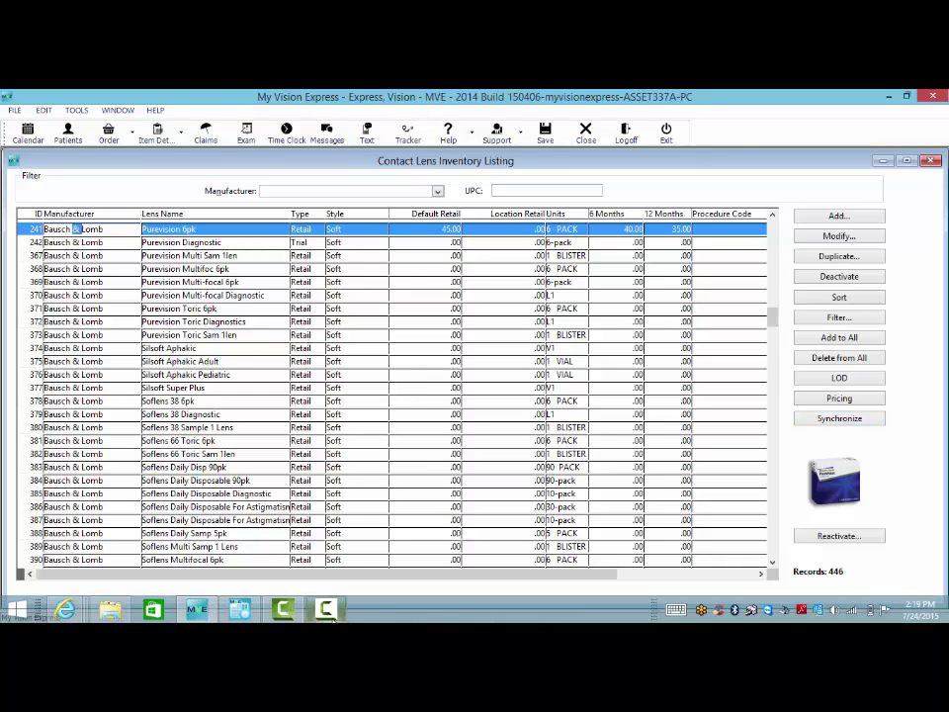
{"action": "left_click", "coordinate": [327, 610]}
{"action": "left_click", "coordinate": [919, 572]}
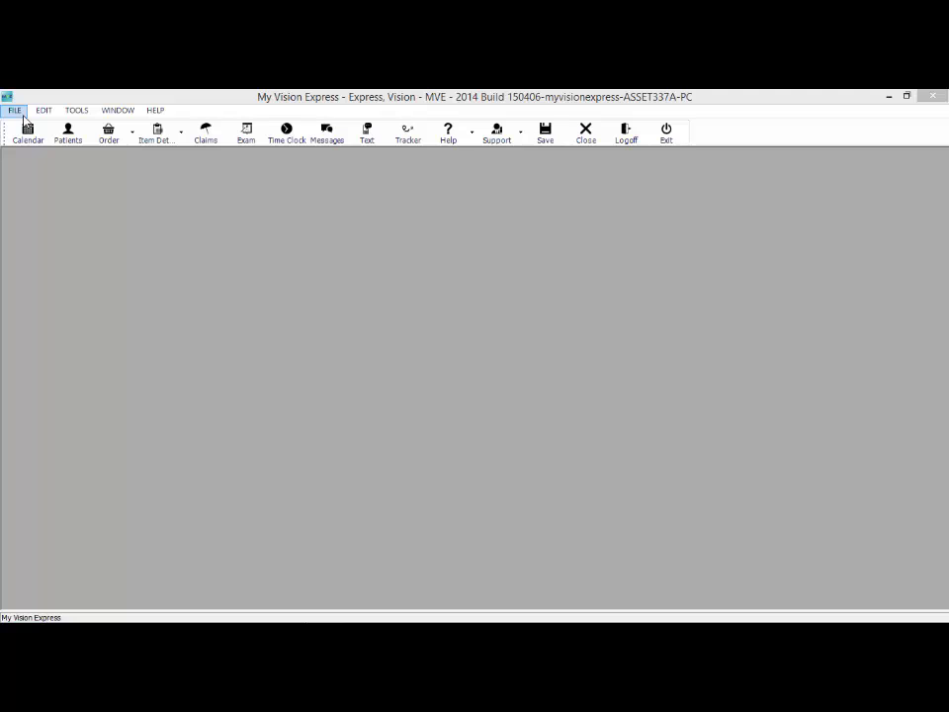
- Open the frame inventory listing
{"action": "left_click", "coordinate": [18, 111]}
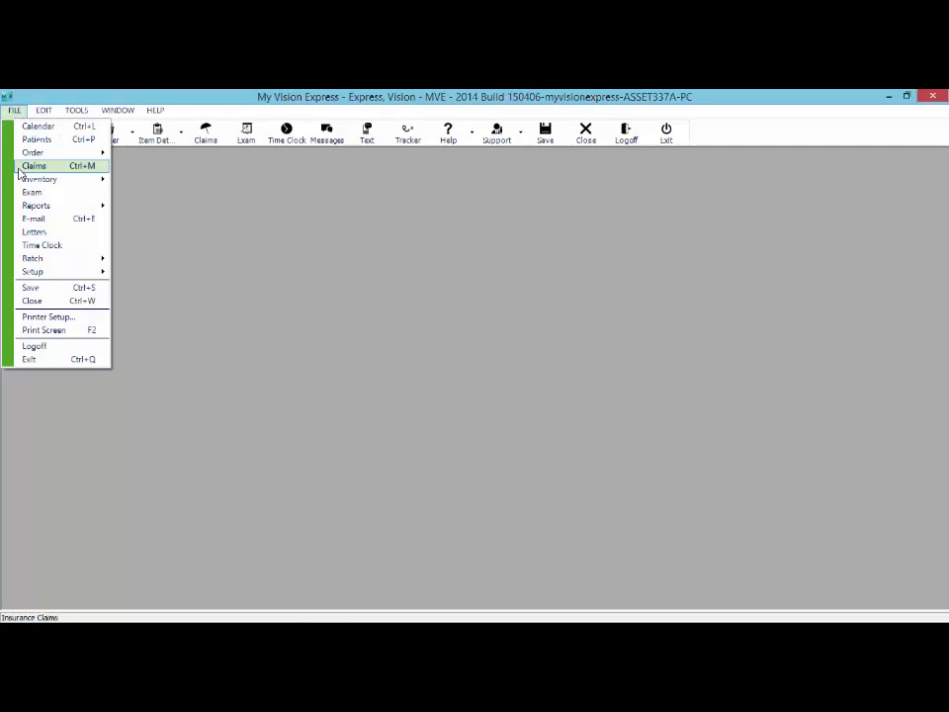
{"action": "mouse_move", "coordinate": [76, 181]}
{"action": "left_click", "coordinate": [147, 182]}
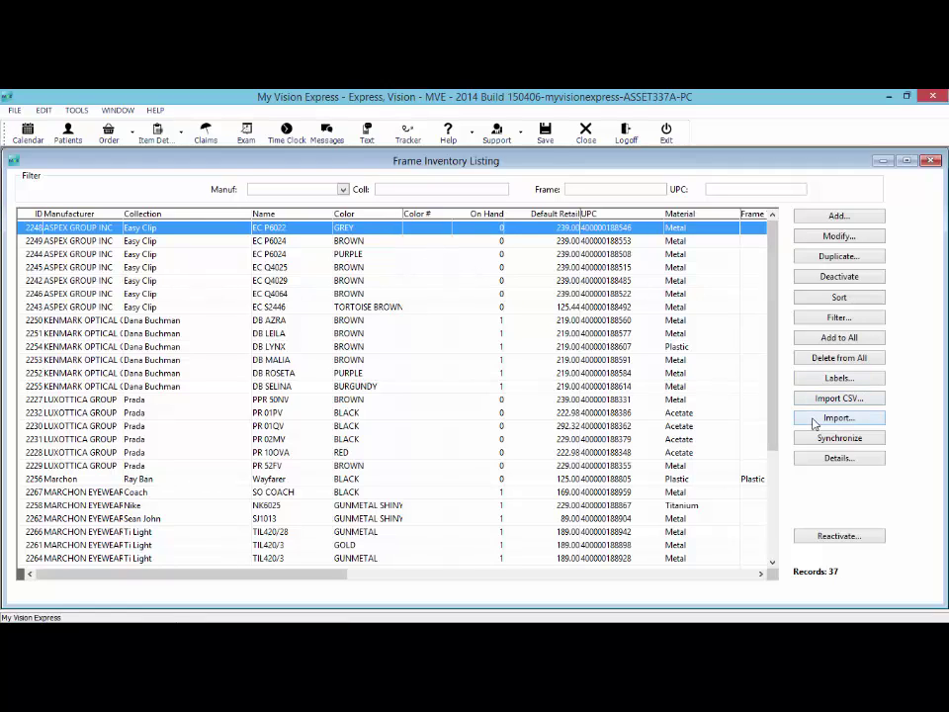
- View the details of the Dana Buchman DB LEILA frame and close its record
{"action": "scroll", "coordinate": [777, 382], "scroll_direction": "down", "scroll_amount": 1}
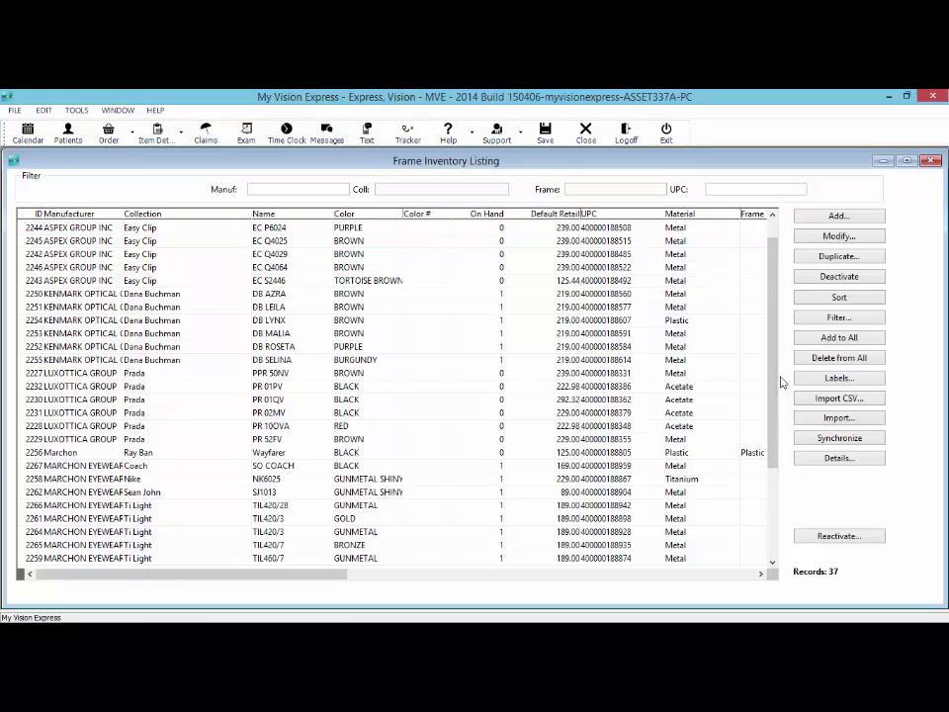
{"action": "left_click", "coordinate": [167, 310]}
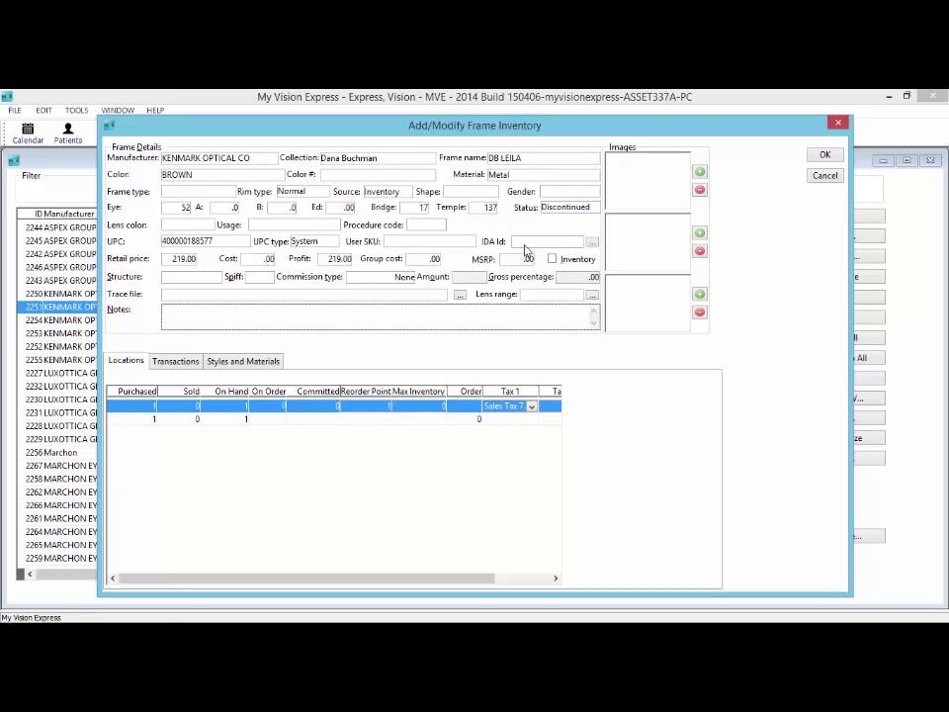
{"action": "left_click", "coordinate": [838, 123]}
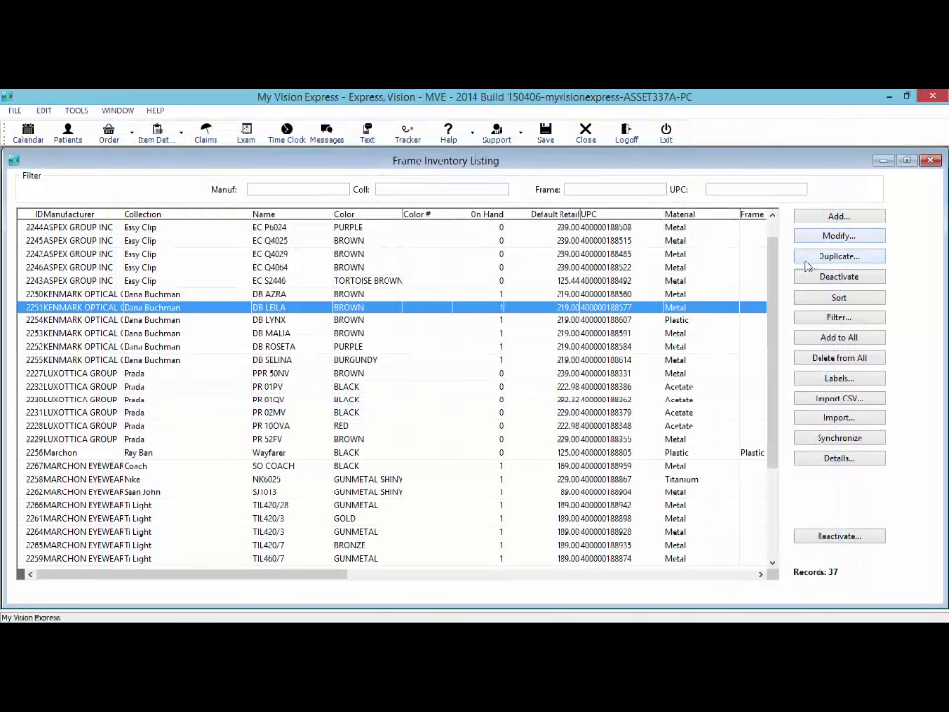
- Generate barcode labels for the EC P6024, EC Q4064, DB LYNX and PPR 50NV frames, then close the label preview
{"action": "left_click", "coordinate": [635, 229]}
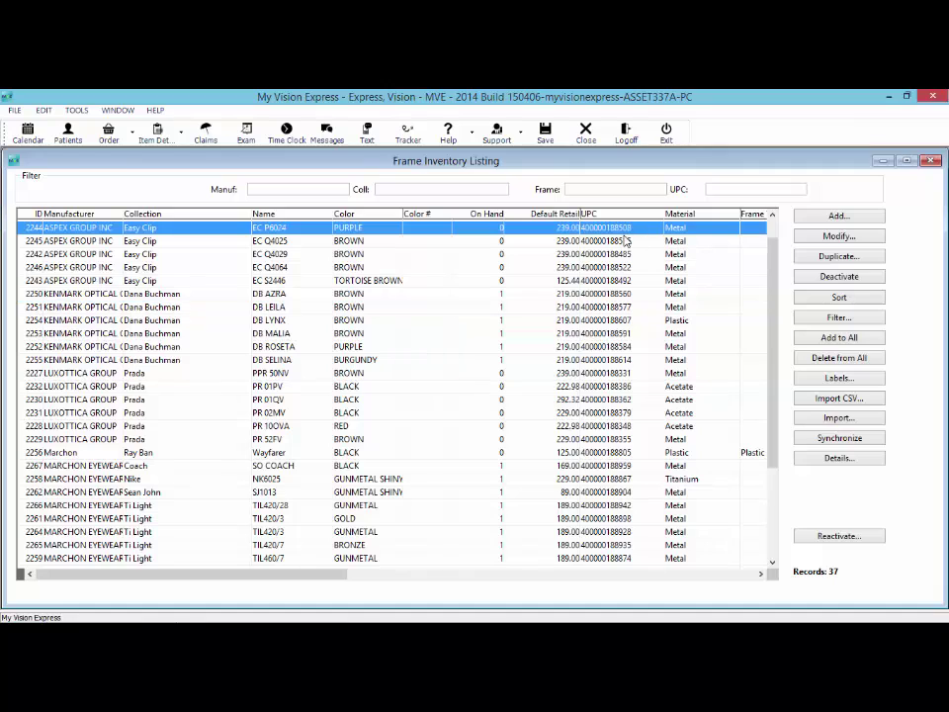
{"action": "left_click", "coordinate": [436, 267], "text": "ctrl"}
{"action": "left_click", "coordinate": [419, 321], "text": "ctrl"}
{"action": "left_click", "coordinate": [395, 375], "text": "ctrl"}
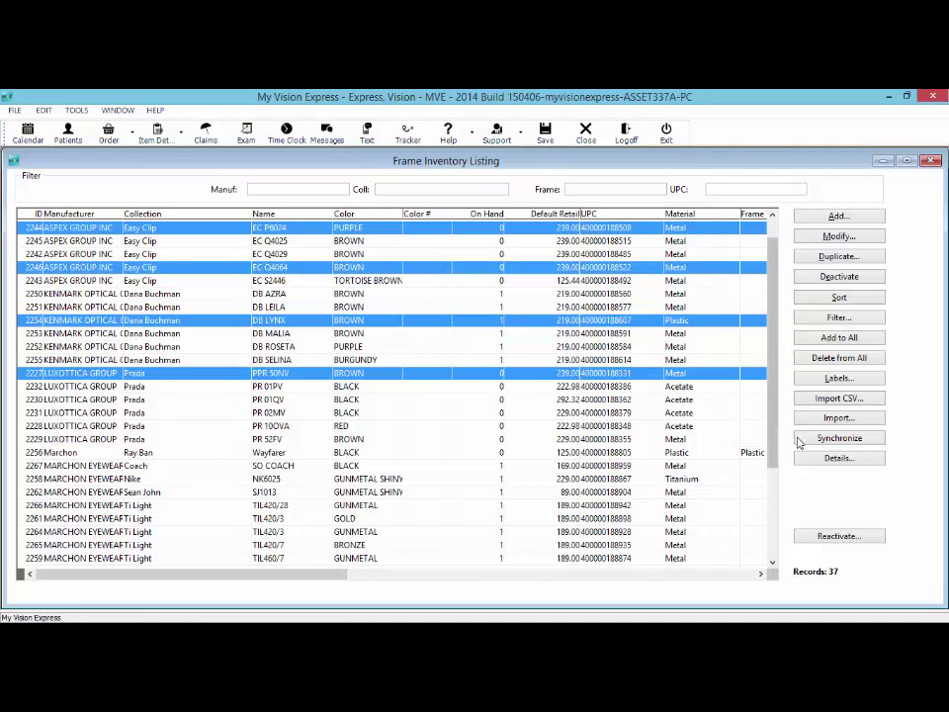
{"action": "left_click", "coordinate": [837, 380]}
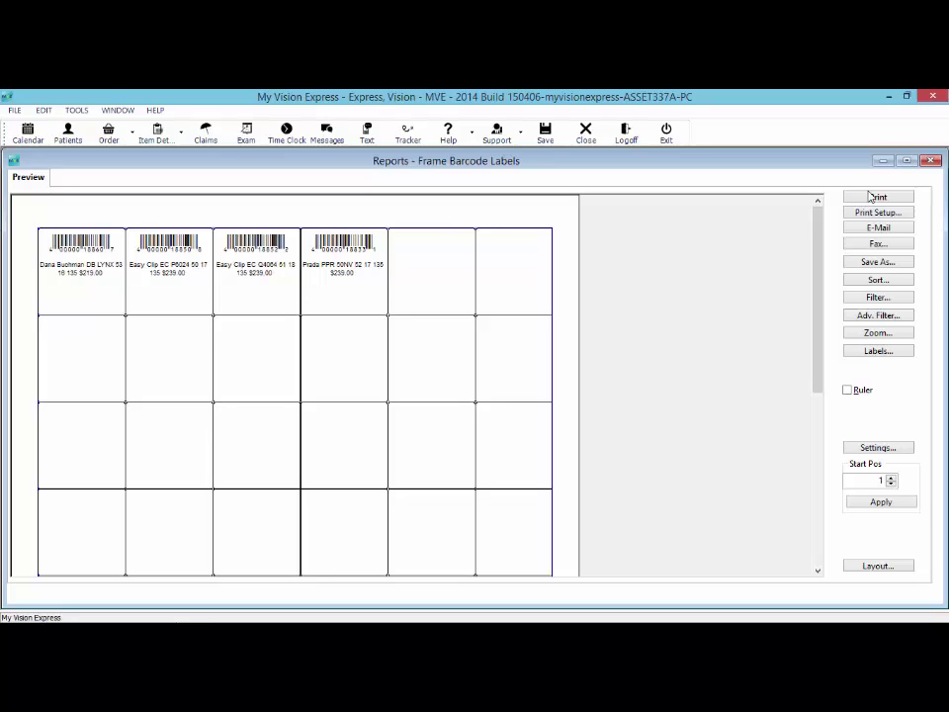
{"action": "left_click", "coordinate": [933, 162]}
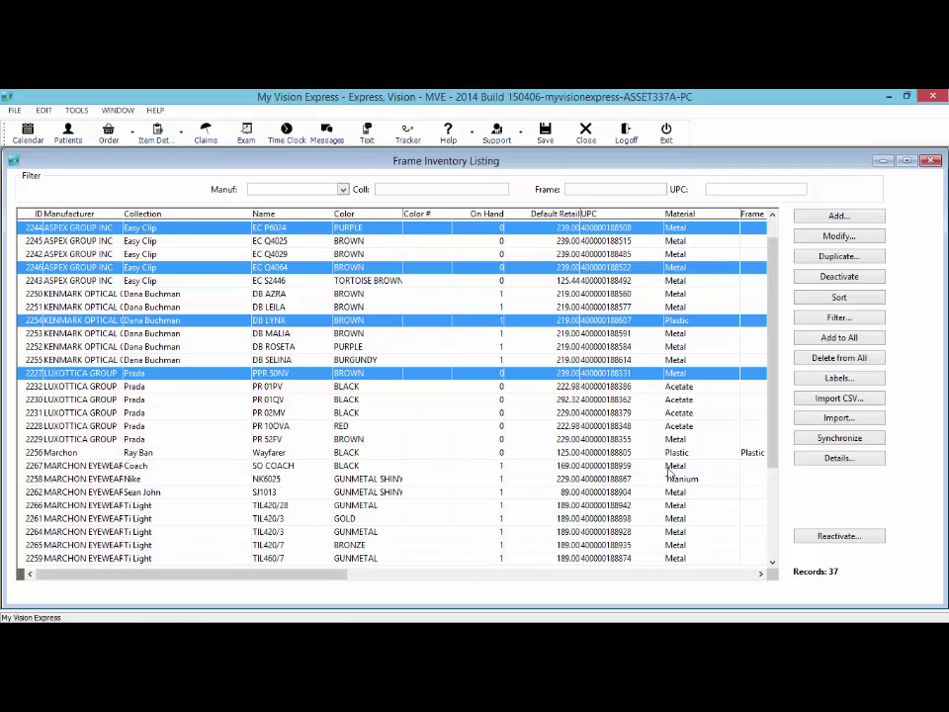
{"action": "mouse_move", "coordinate": [327, 621]}
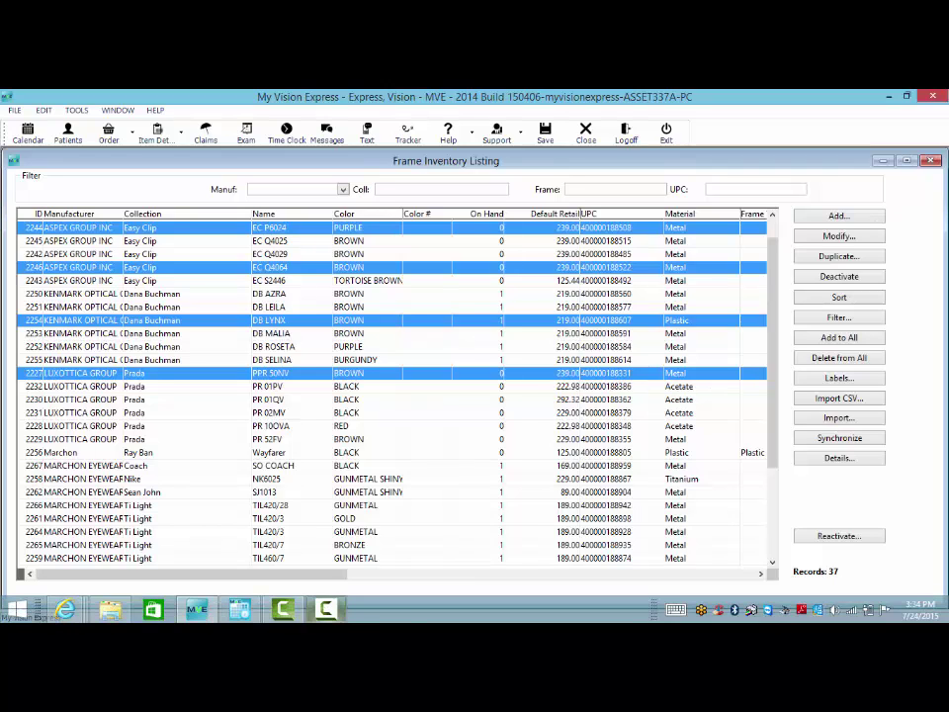
{"action": "left_click", "coordinate": [327, 609]}
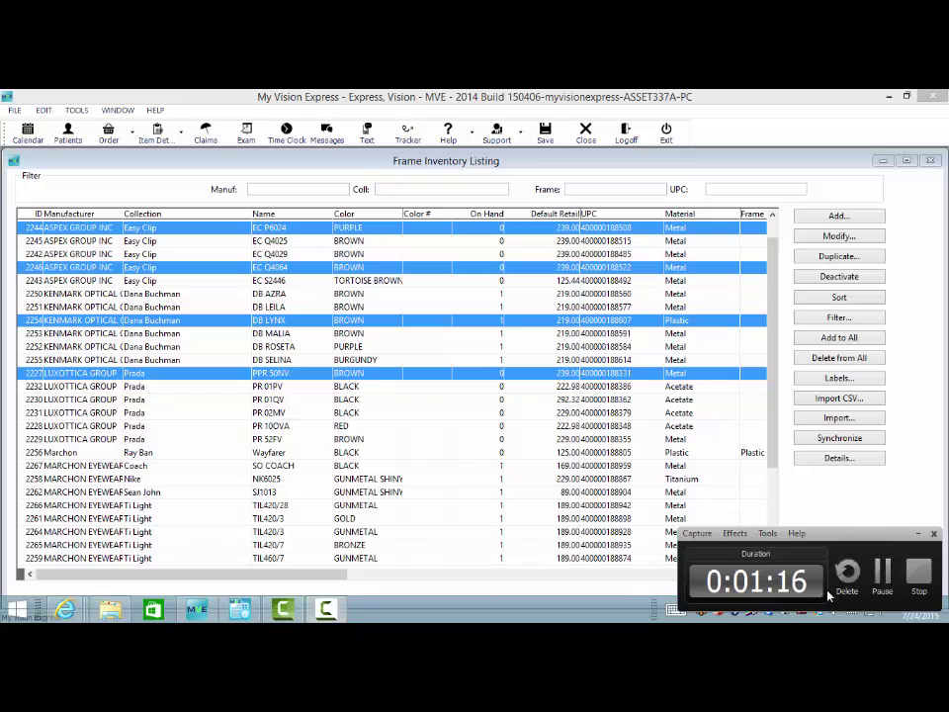
{"action": "left_click", "coordinate": [915, 579]}
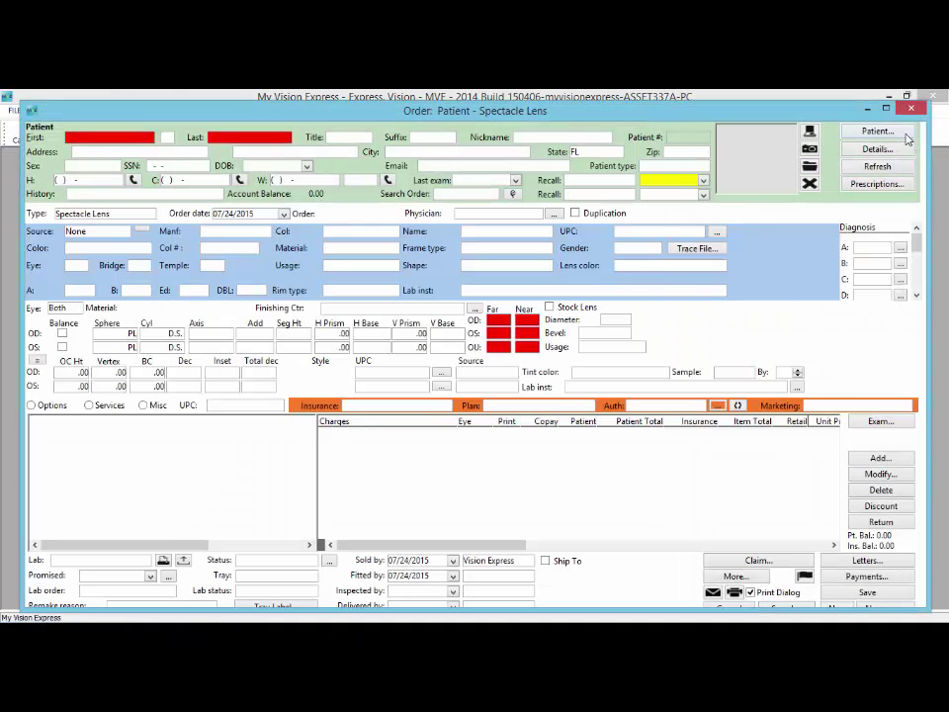
- Assign the patient listed in the patient search to the spectacle lens order and fill in the newest prescription
{"action": "left_click", "coordinate": [877, 131]}
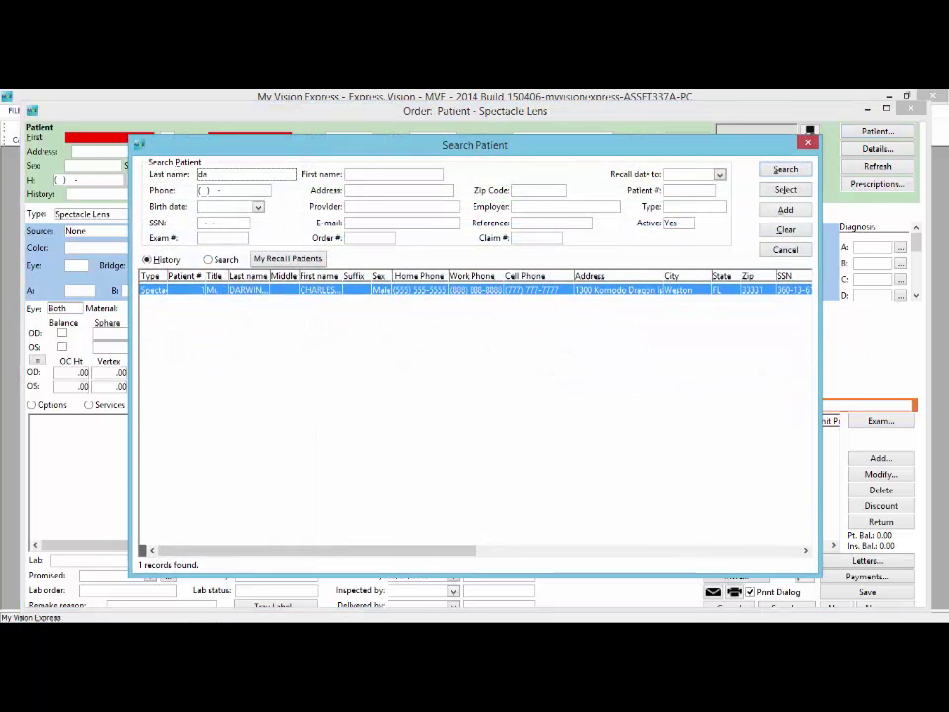
{"action": "left_click", "coordinate": [208, 259]}
{"action": "double_click", "coordinate": [327, 289]}
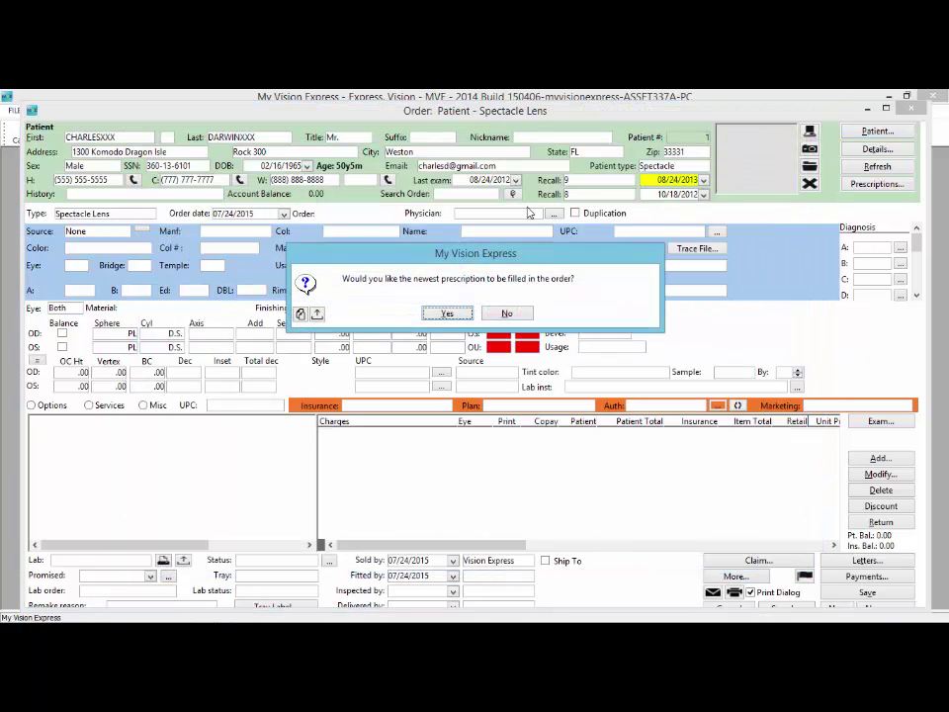
{"action": "left_click", "coordinate": [444, 314]}
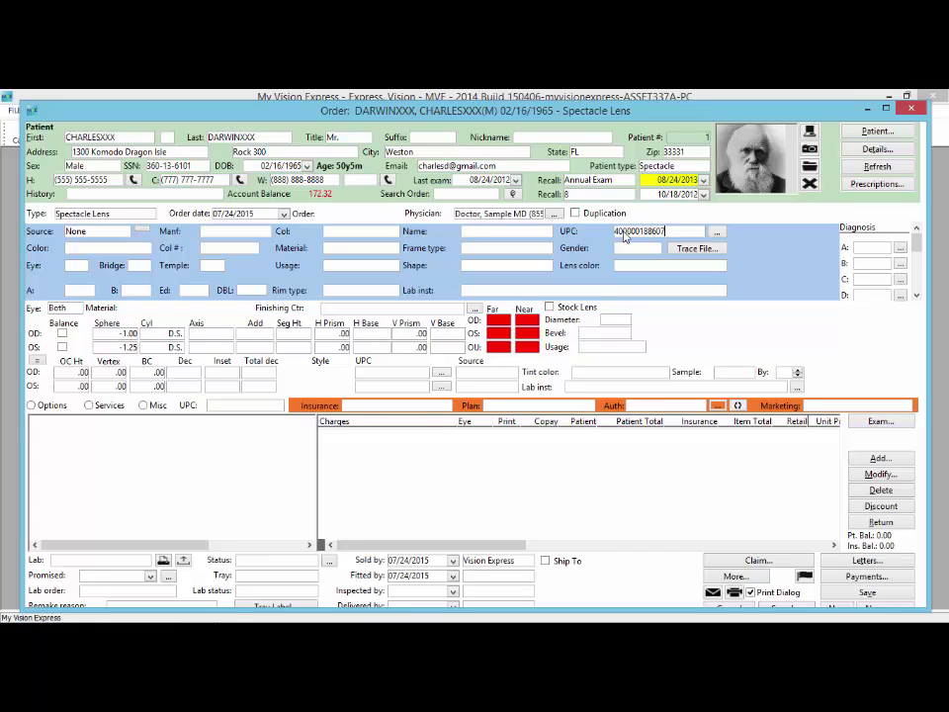
{"action": "key", "text": "Return"}
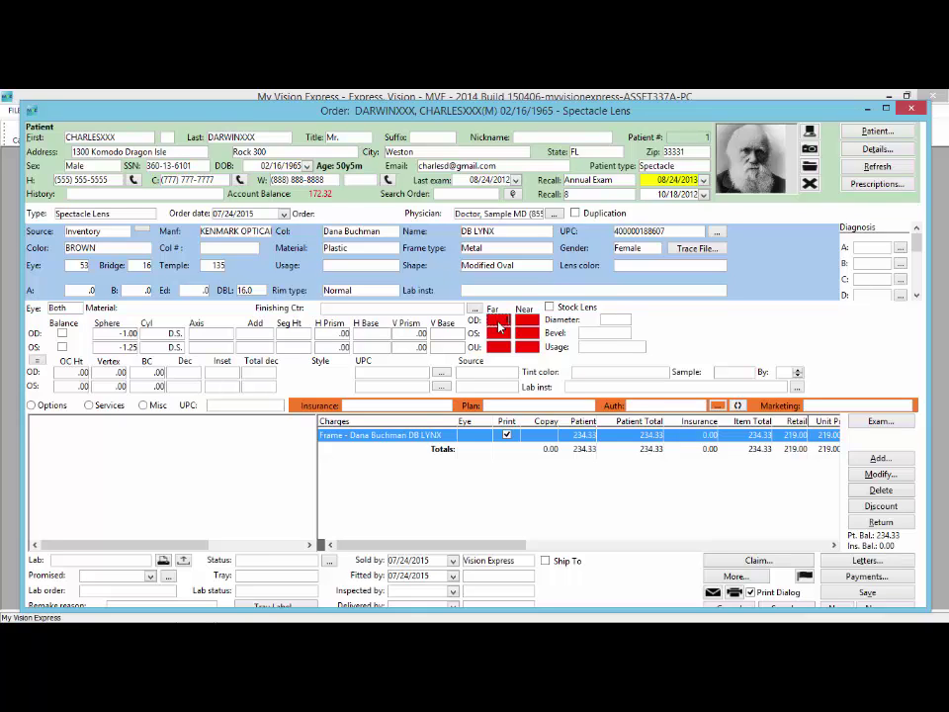
{"action": "left_click", "coordinate": [498, 324]}
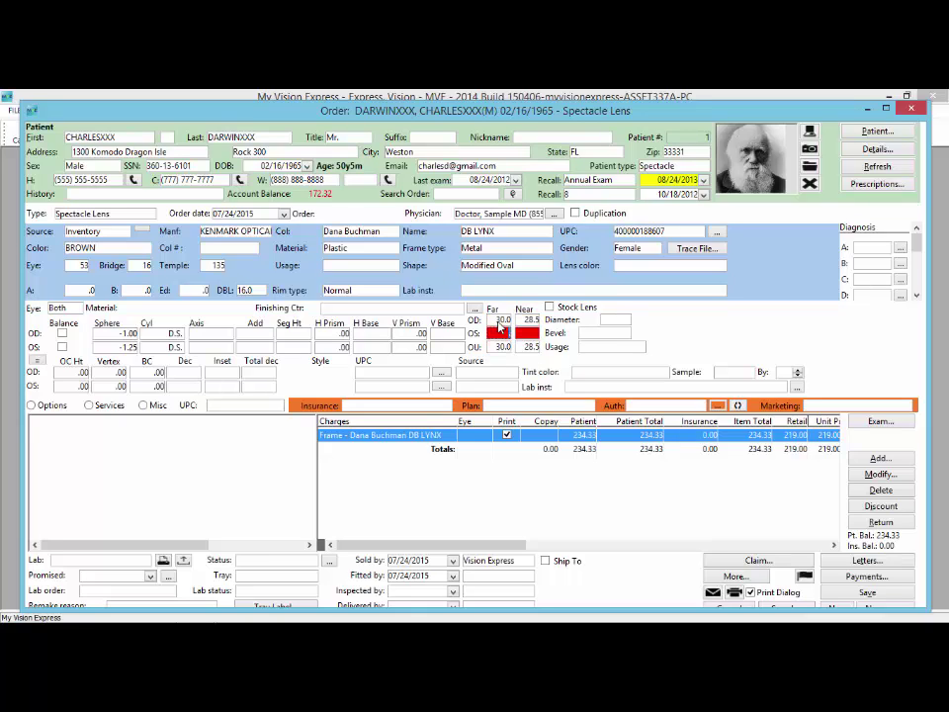
{"action": "key", "text": "Tab"}
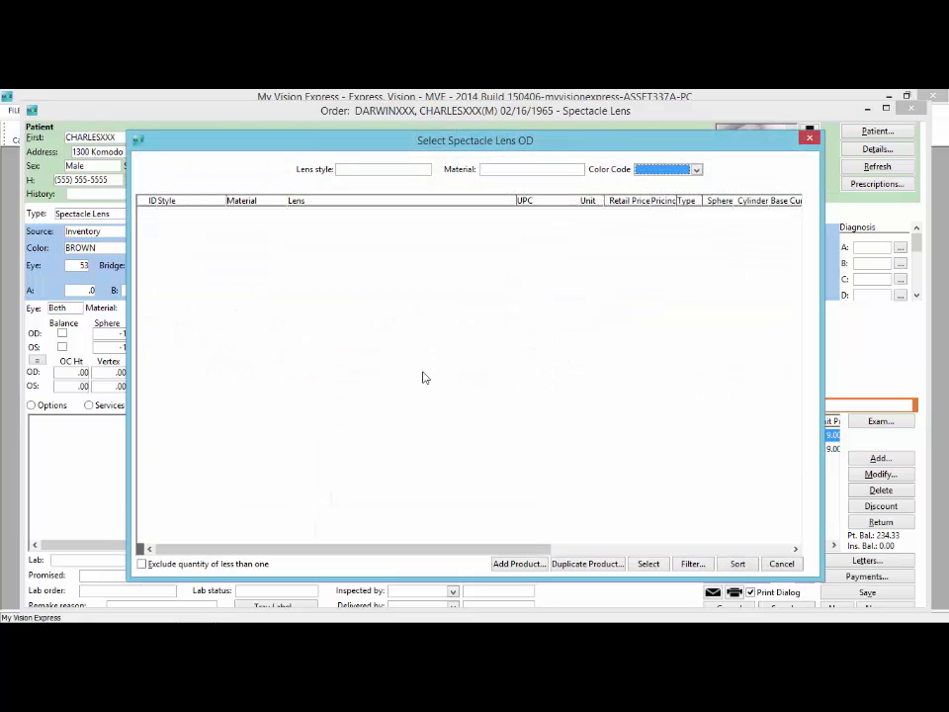
- Add Single Vision polycarbonate Transitions Signature Gray lenses and the Crizal Alize UV (AR Coating C) treatment to the order
{"action": "left_click", "coordinate": [426, 170]}
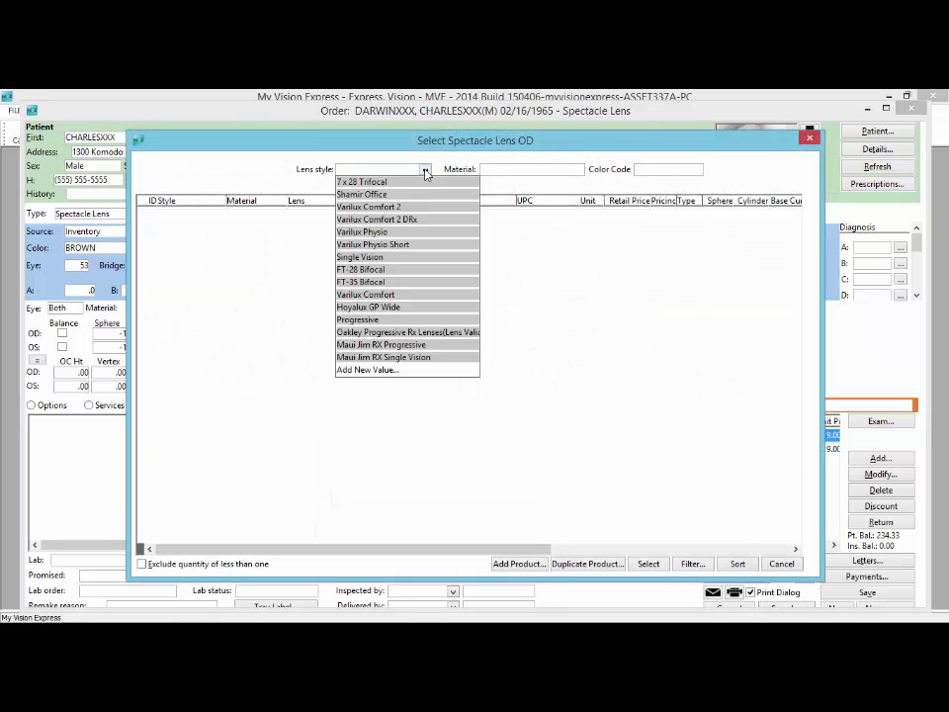
{"action": "left_click", "coordinate": [368, 258]}
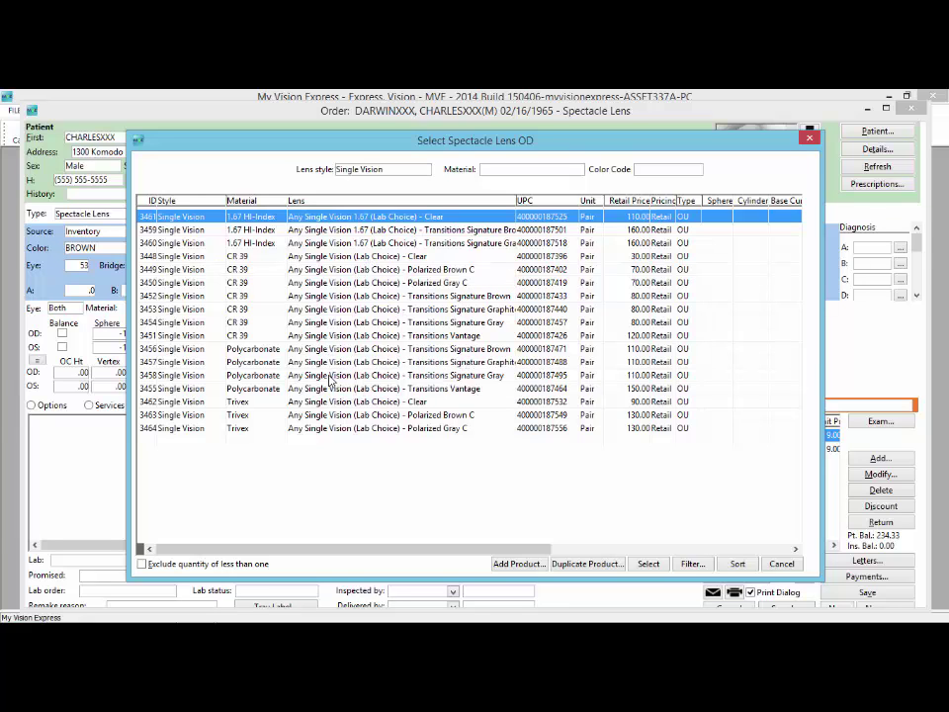
{"action": "double_click", "coordinate": [329, 377]}
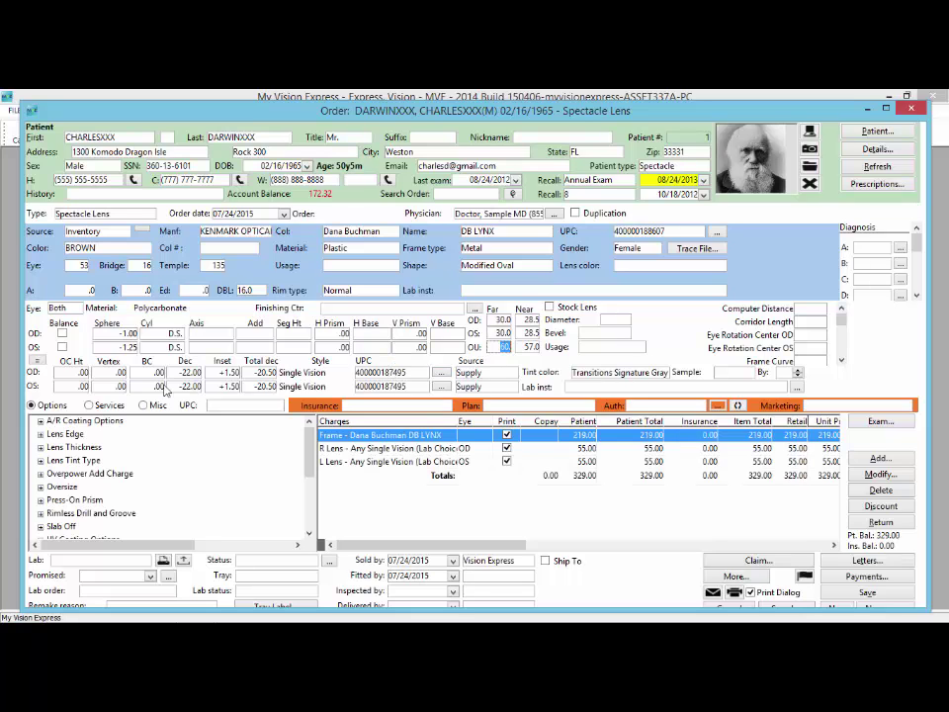
{"action": "left_click", "coordinate": [40, 421]}
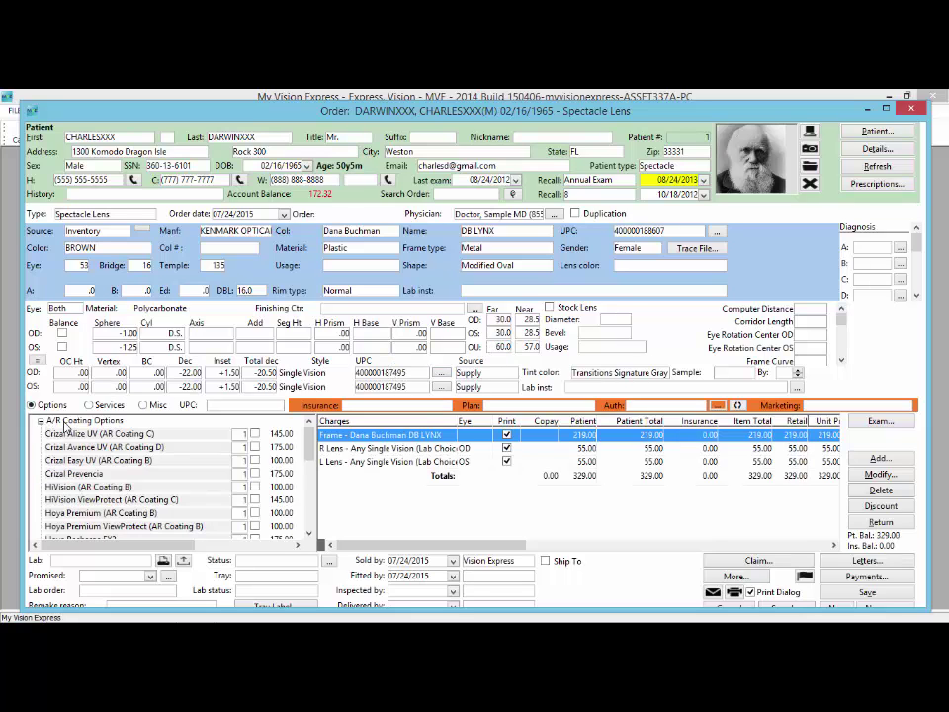
{"action": "left_click", "coordinate": [255, 433]}
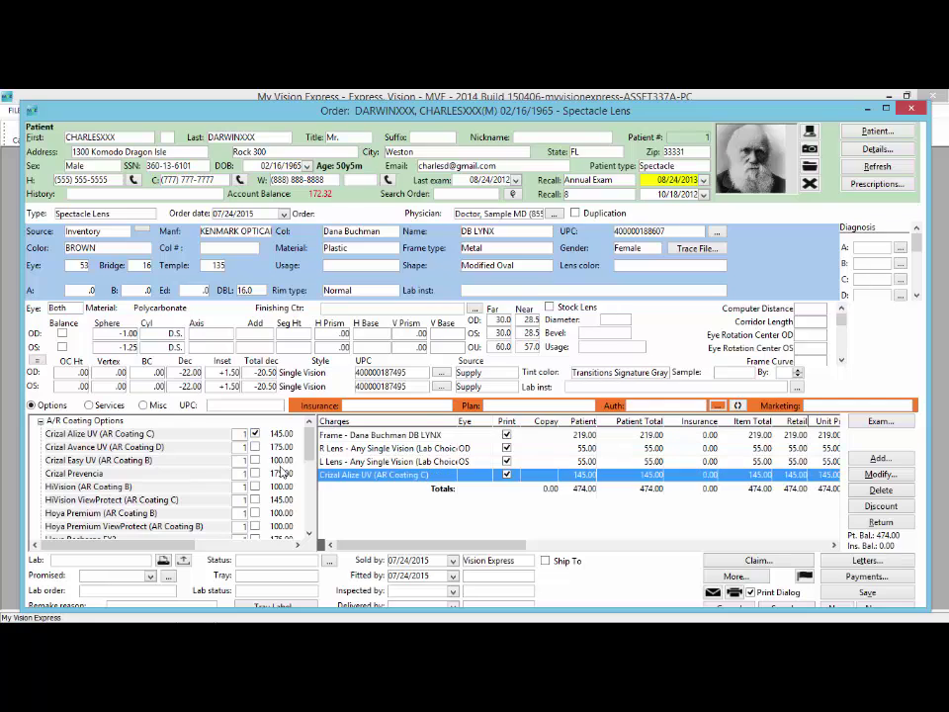
- Assign the lab 0411 BALESTER OPTICAL to the order and set the promised date to 07/28/2015
{"action": "left_click", "coordinate": [145, 562]}
{"action": "left_click", "coordinate": [146, 561]}
{"action": "left_click", "coordinate": [132, 574]}
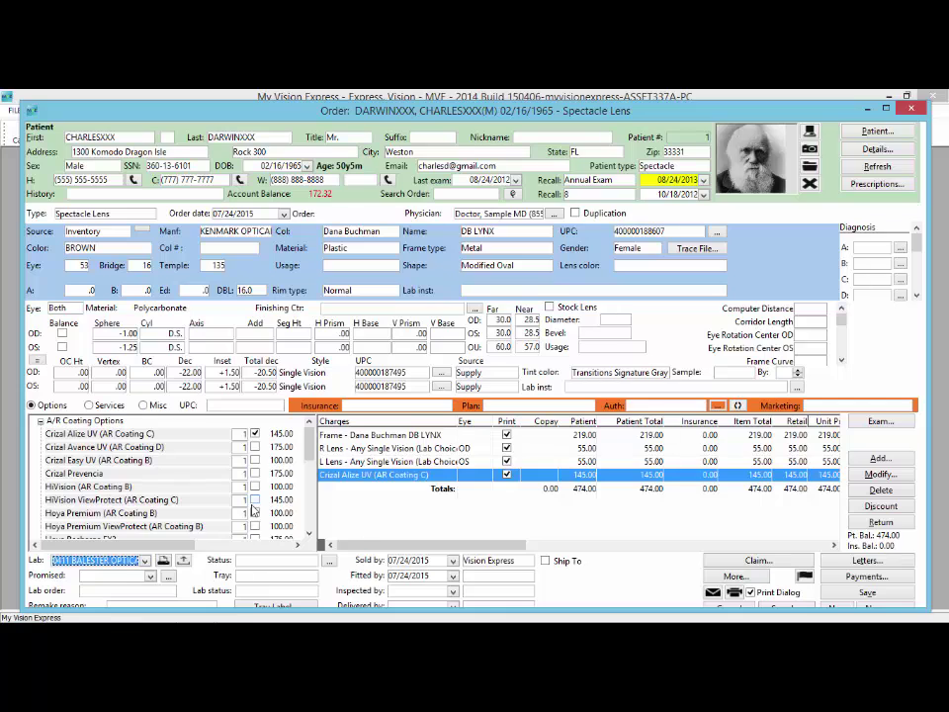
{"action": "left_click", "coordinate": [154, 576]}
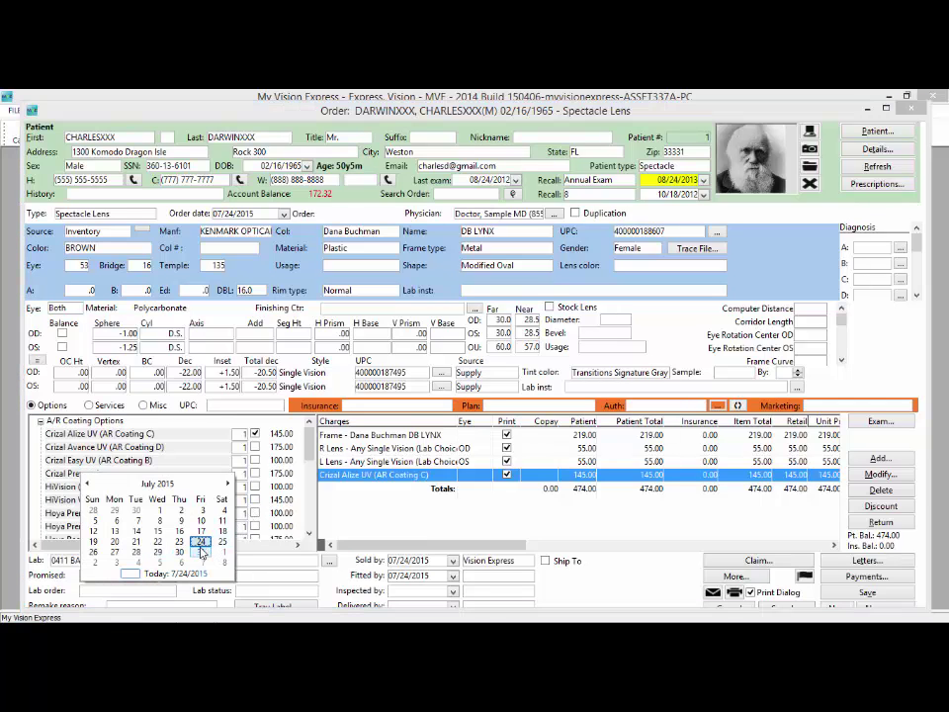
{"action": "left_click", "coordinate": [137, 553]}
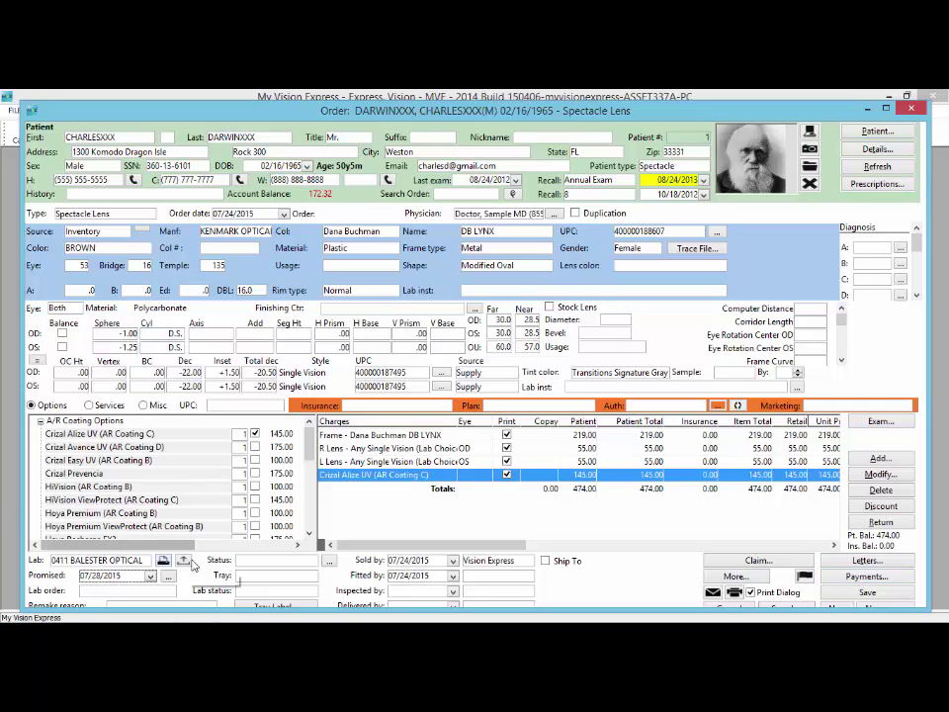
- Send the order to checkout and record a patient cash payment of 474.00
{"action": "left_click", "coordinate": [832, 581]}
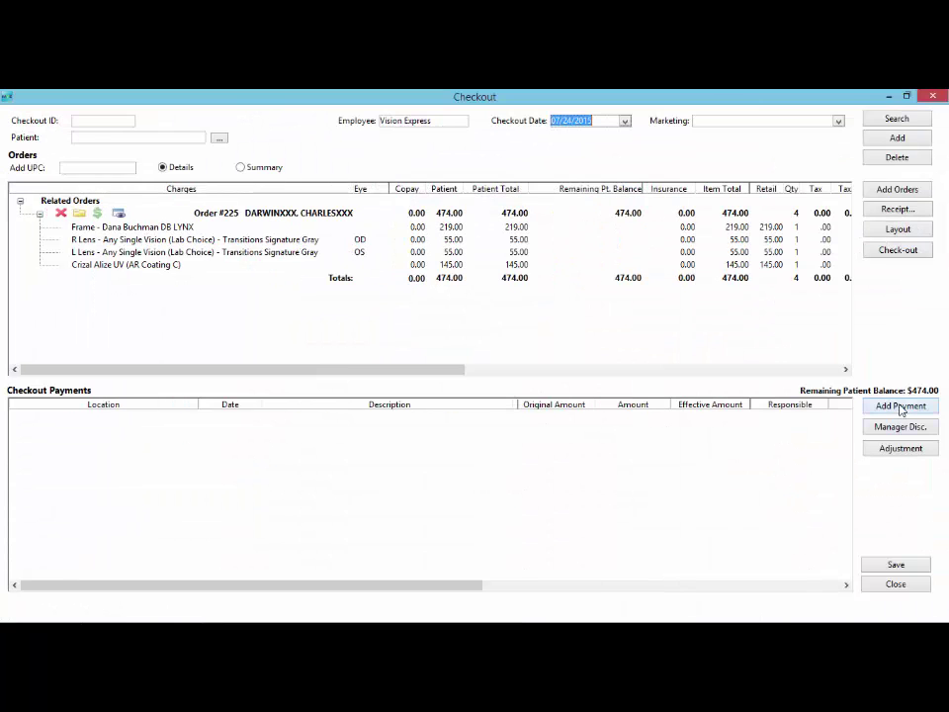
{"action": "left_click", "coordinate": [901, 407]}
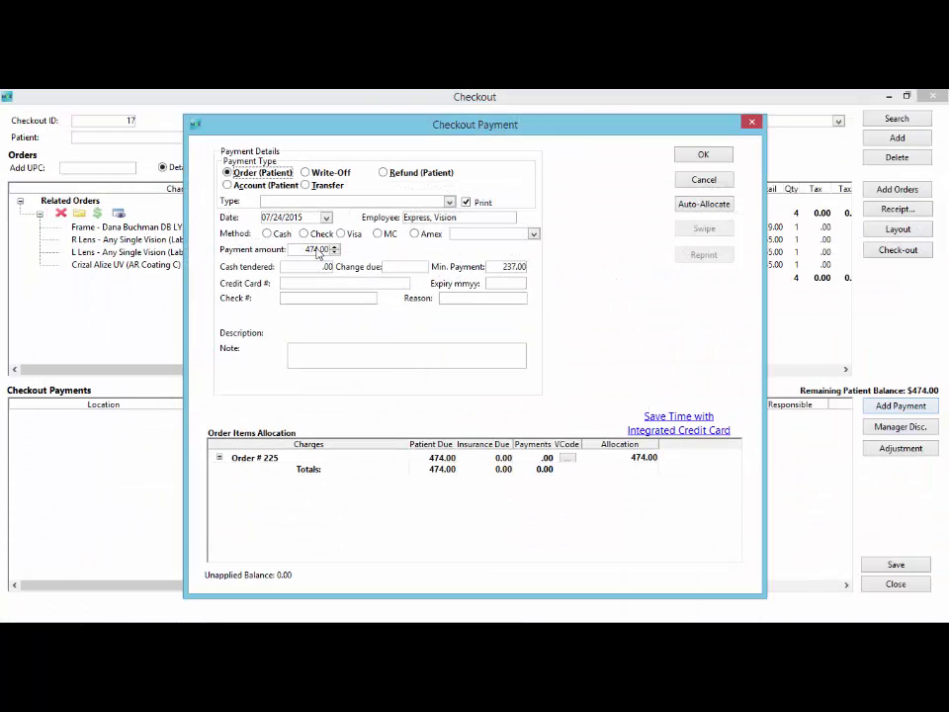
{"action": "left_click", "coordinate": [318, 253]}
{"action": "left_click", "coordinate": [269, 234]}
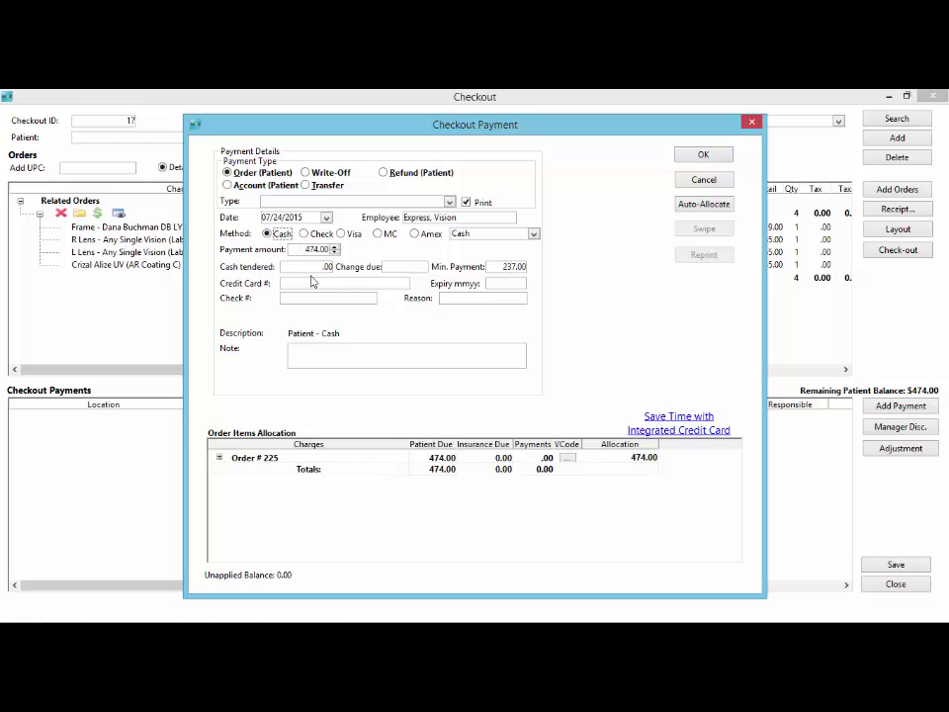
{"action": "left_click", "coordinate": [697, 157]}
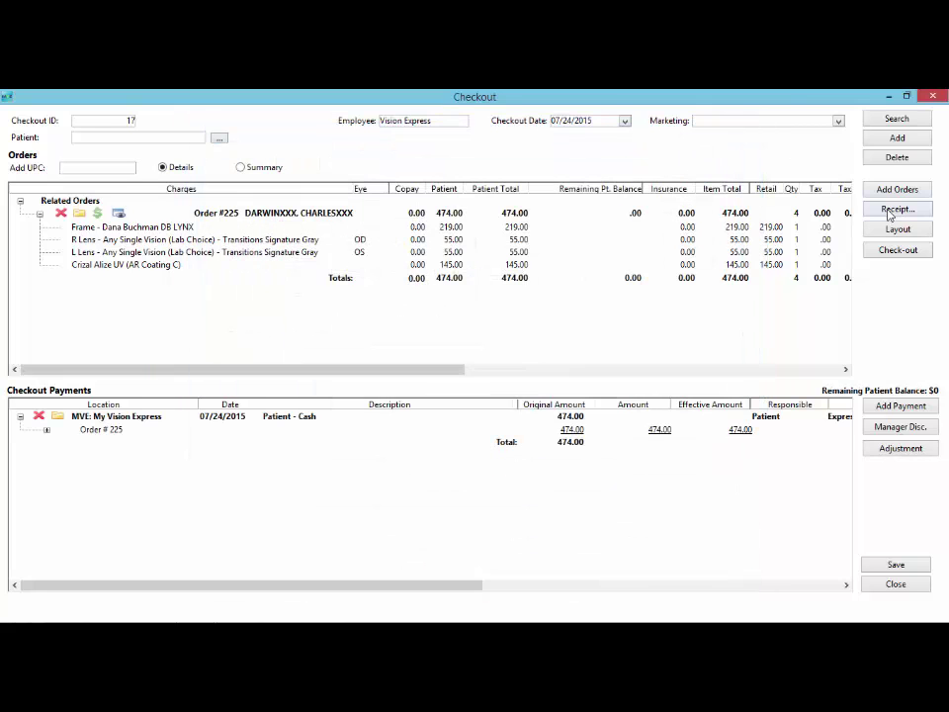
- Preview the order's lab copy from the receipt printing options and close the preview
{"action": "left_click", "coordinate": [890, 209]}
{"action": "left_click", "coordinate": [240, 354]}
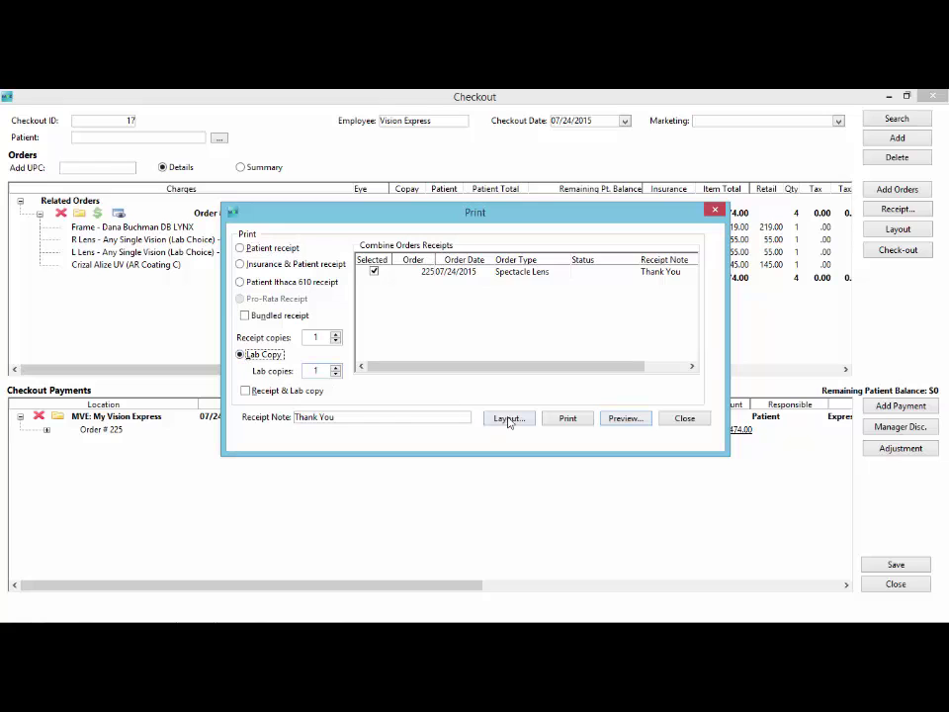
{"action": "left_click", "coordinate": [623, 420]}
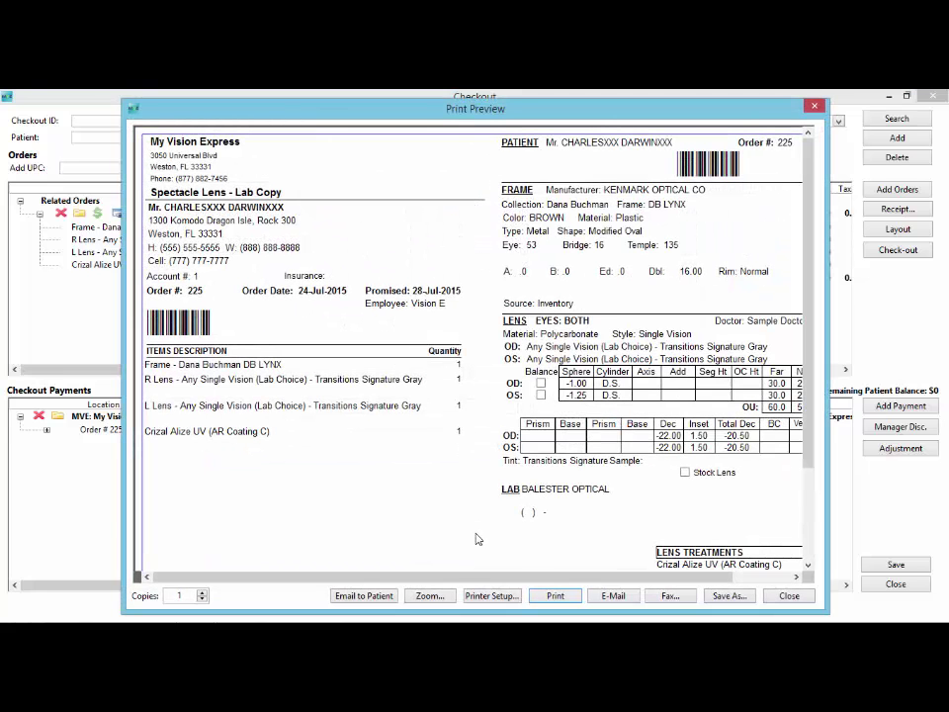
{"action": "left_click", "coordinate": [788, 597]}
- Retrieve the Luxottica purchase order dated 07/24/2015, review its frame items and create the PO
{"action": "left_click", "coordinate": [14, 110]}
{"action": "mouse_move", "coordinate": [22, 182]}
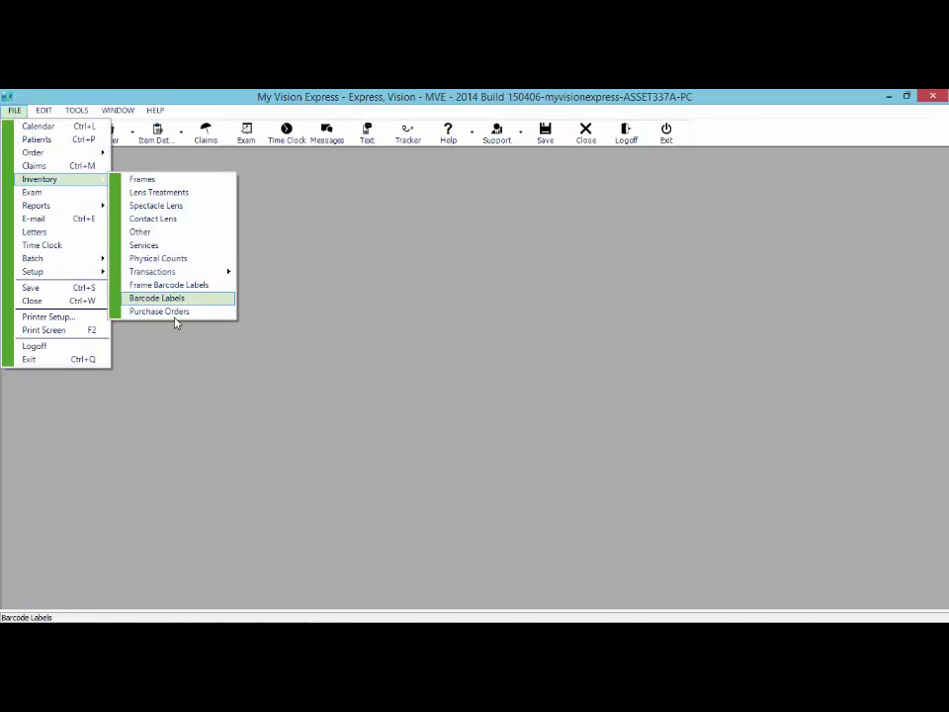
{"action": "left_click", "coordinate": [177, 313]}
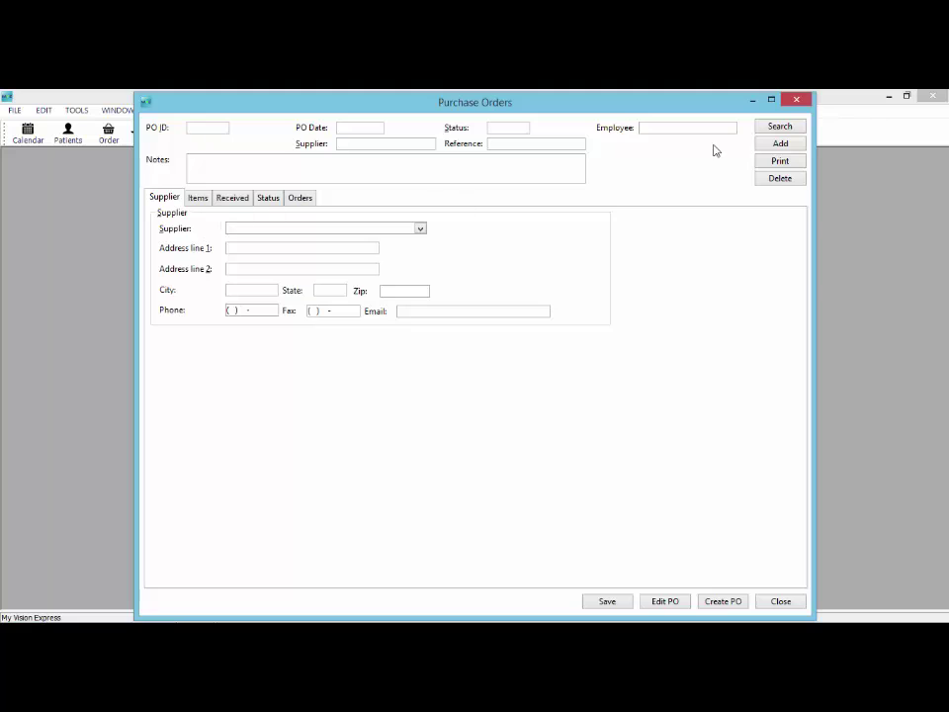
{"action": "left_click", "coordinate": [760, 129]}
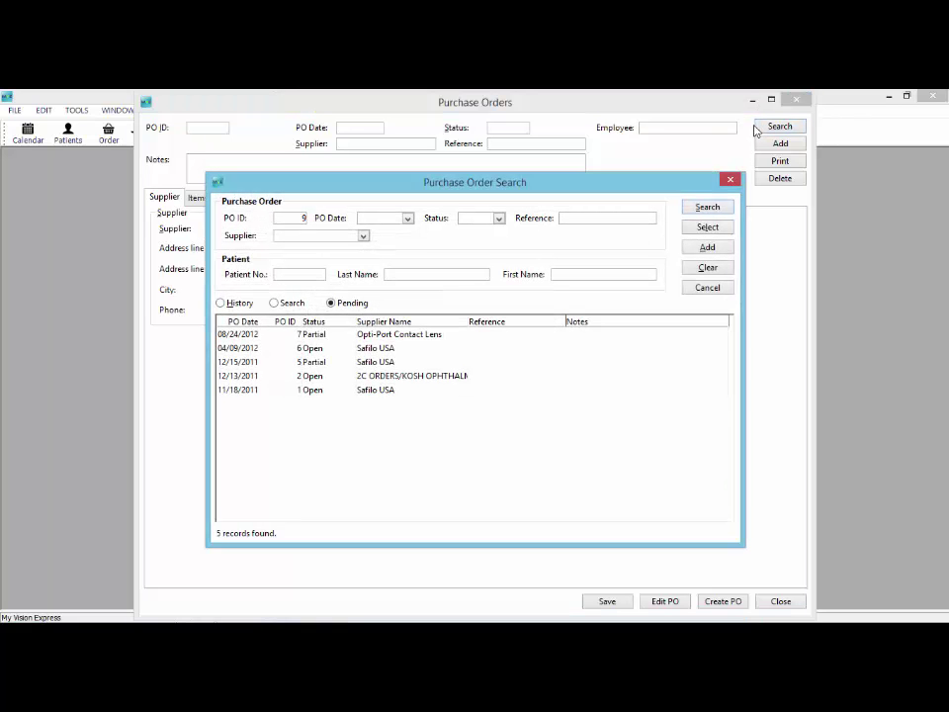
{"action": "left_click", "coordinate": [707, 207]}
{"action": "double_click", "coordinate": [449, 336]}
{"action": "left_click", "coordinate": [199, 198]}
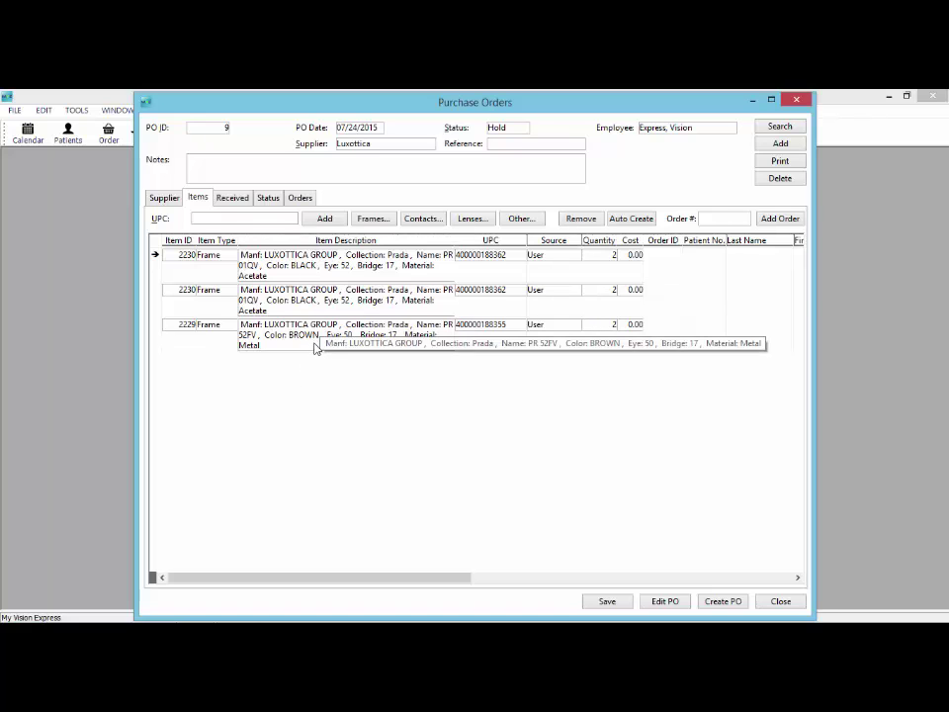
{"action": "left_click", "coordinate": [716, 603]}
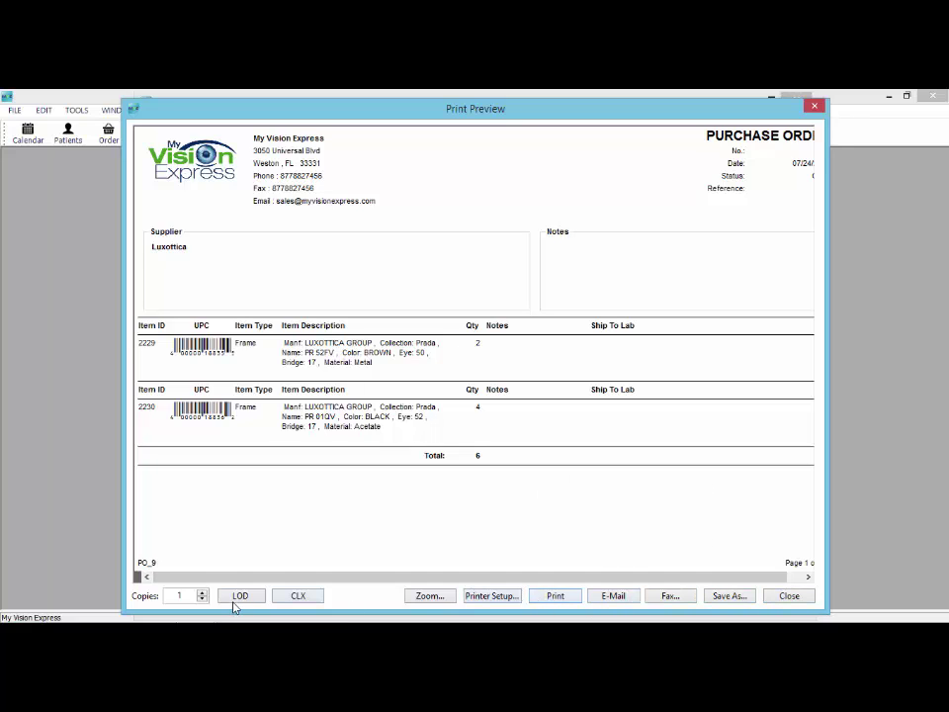
{"action": "left_click_drag", "start_coordinate": [342, 577], "coordinate": [506, 569]}
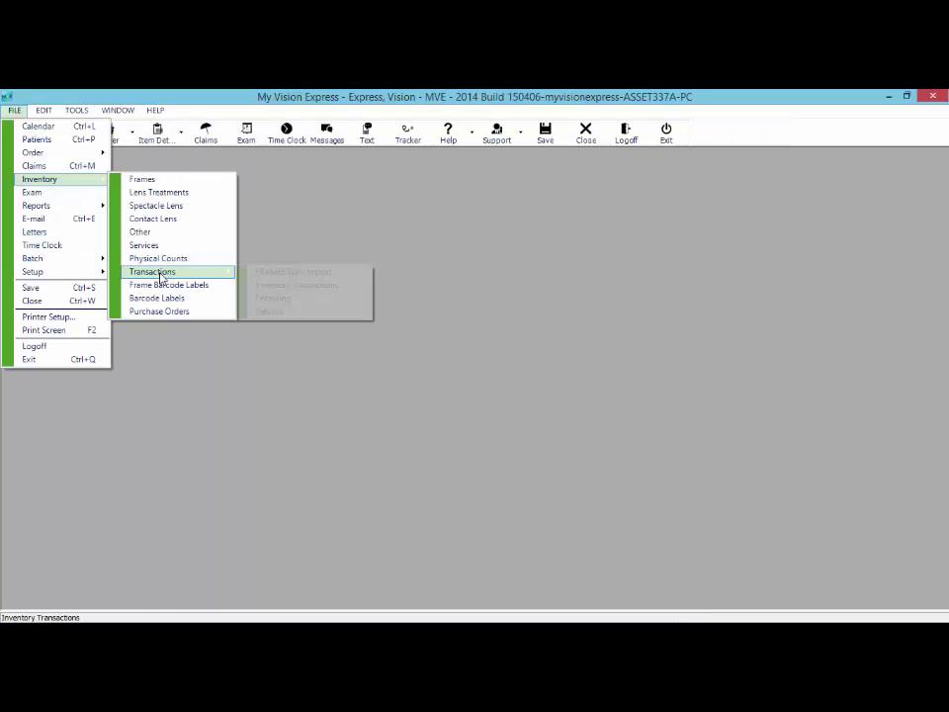
{"action": "left_click", "coordinate": [276, 298]}
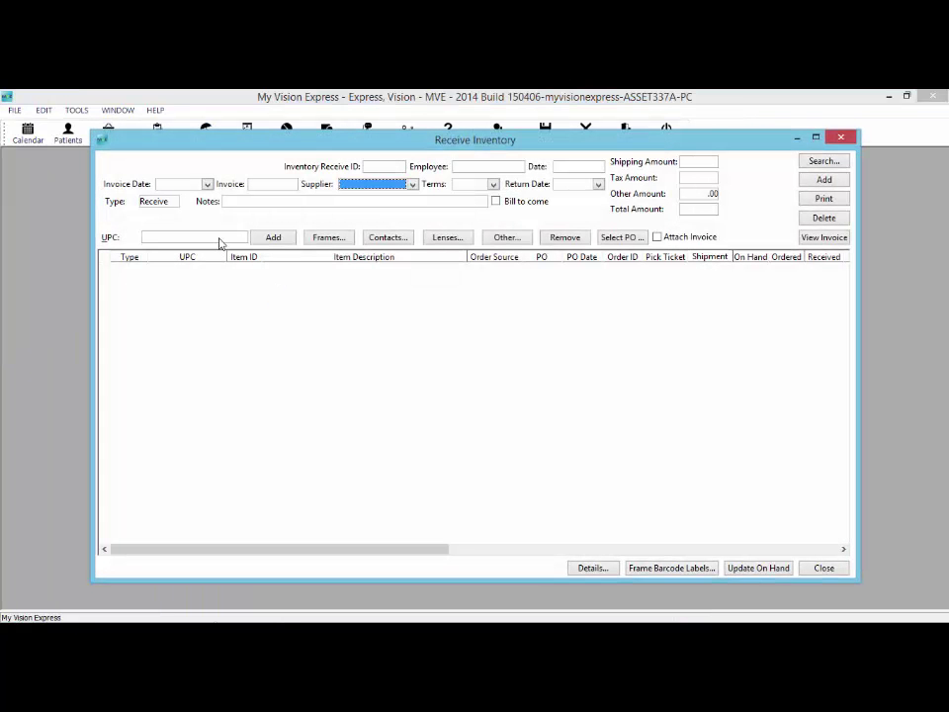
{"action": "left_click", "coordinate": [219, 240]}
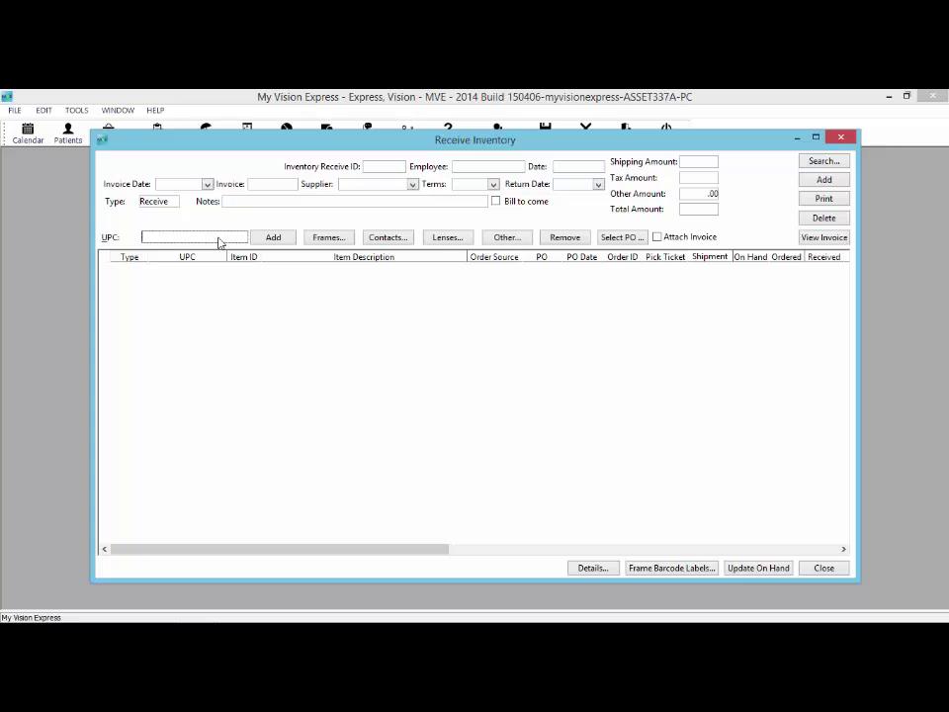
{"action": "type", "text": "400000188"}
{"action": "key", "text": "Return"}
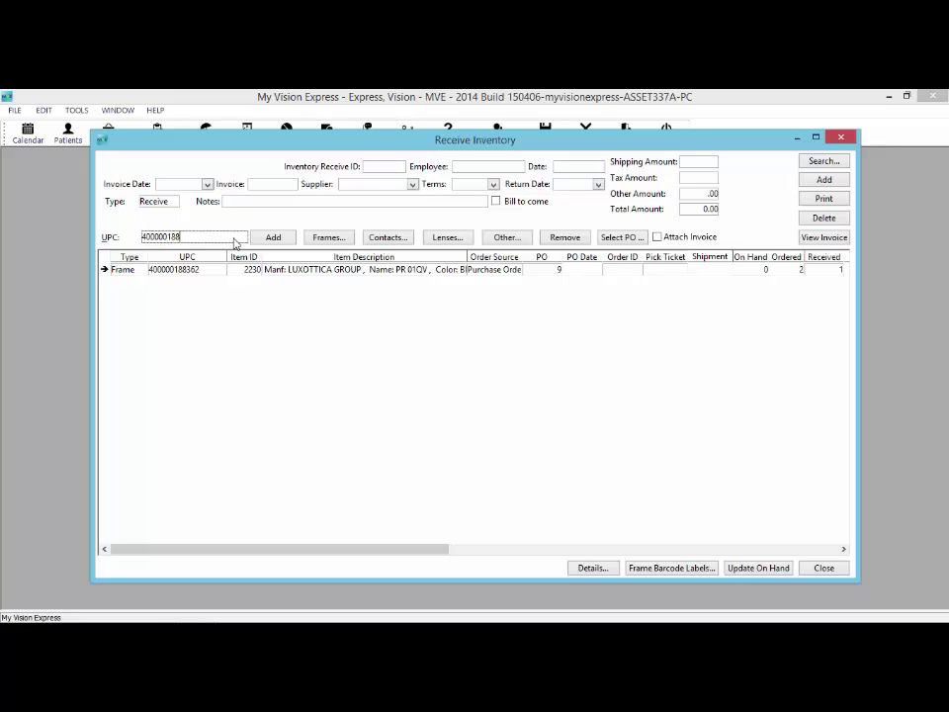
{"action": "key", "text": "Return"}
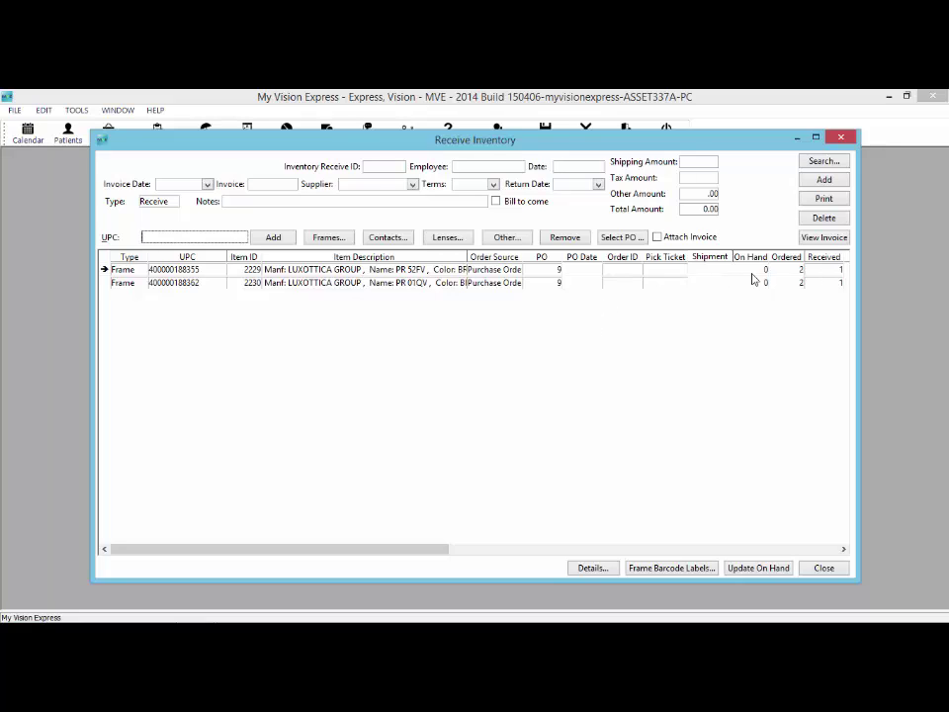
- Update the on-hand quantities for the received Prada frames and close the inventory receipt
{"action": "left_click", "coordinate": [828, 273]}
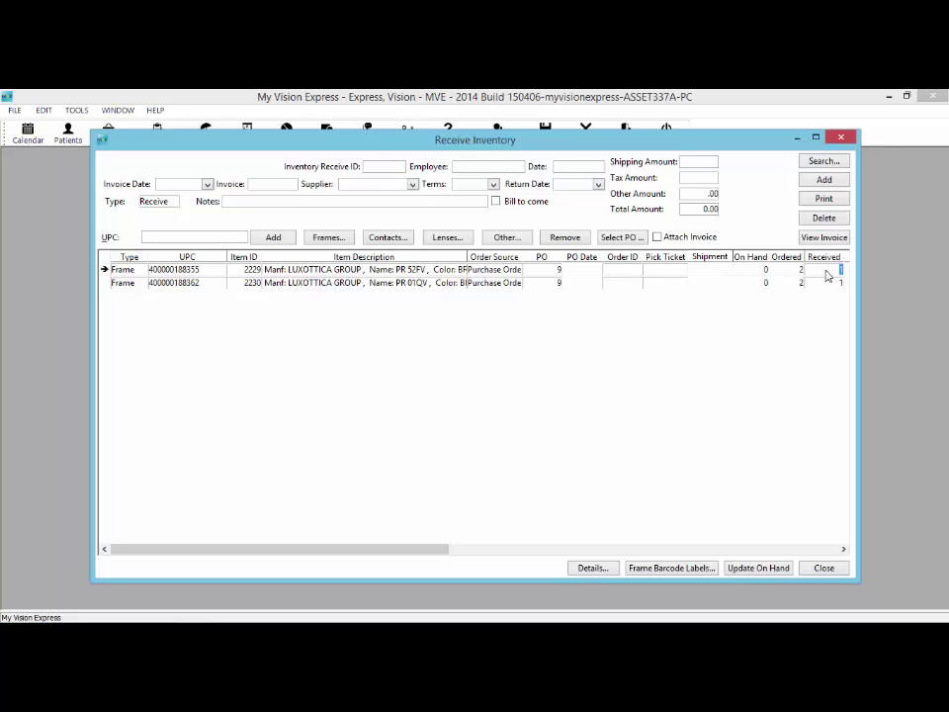
{"action": "left_click", "coordinate": [782, 570]}
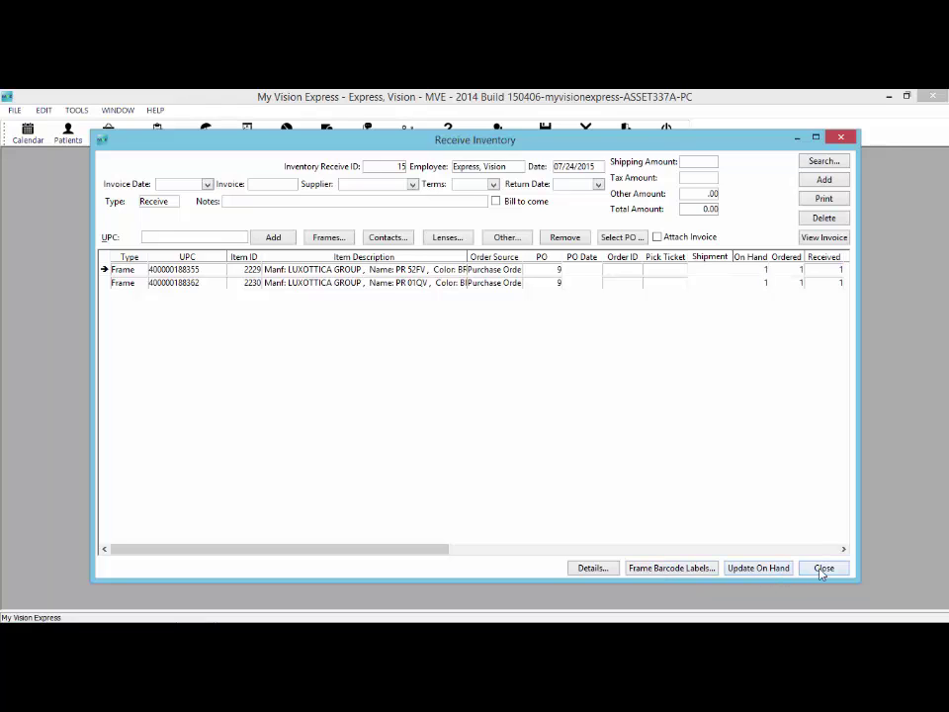
{"action": "left_click", "coordinate": [822, 569]}
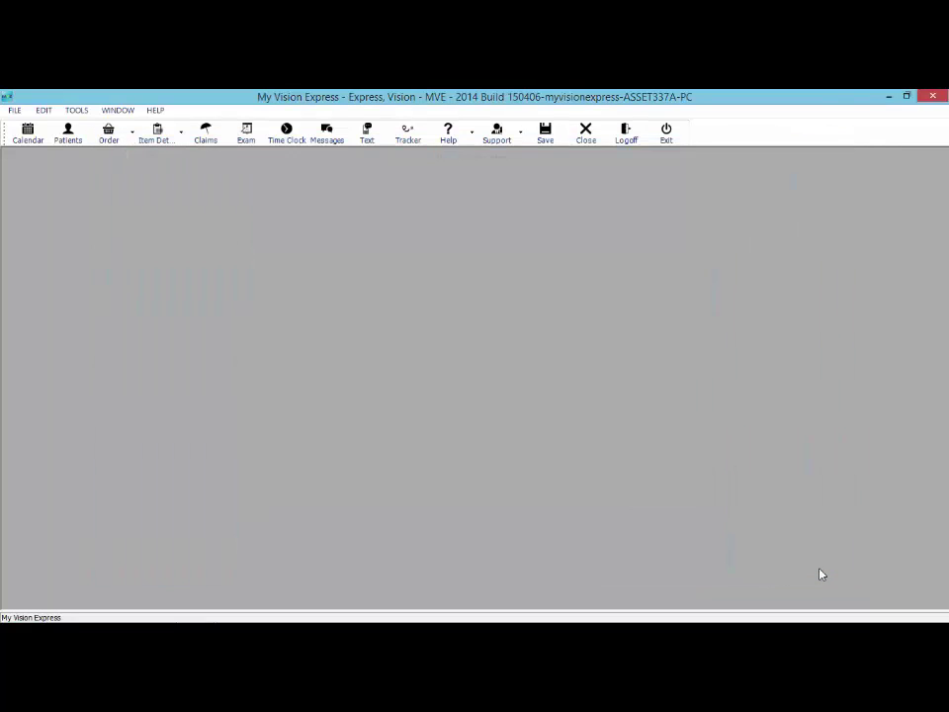
- Add the patient's spectacle lens order dated 07/24/2015 to the delivery module from the order search history
{"action": "left_click", "coordinate": [132, 137]}
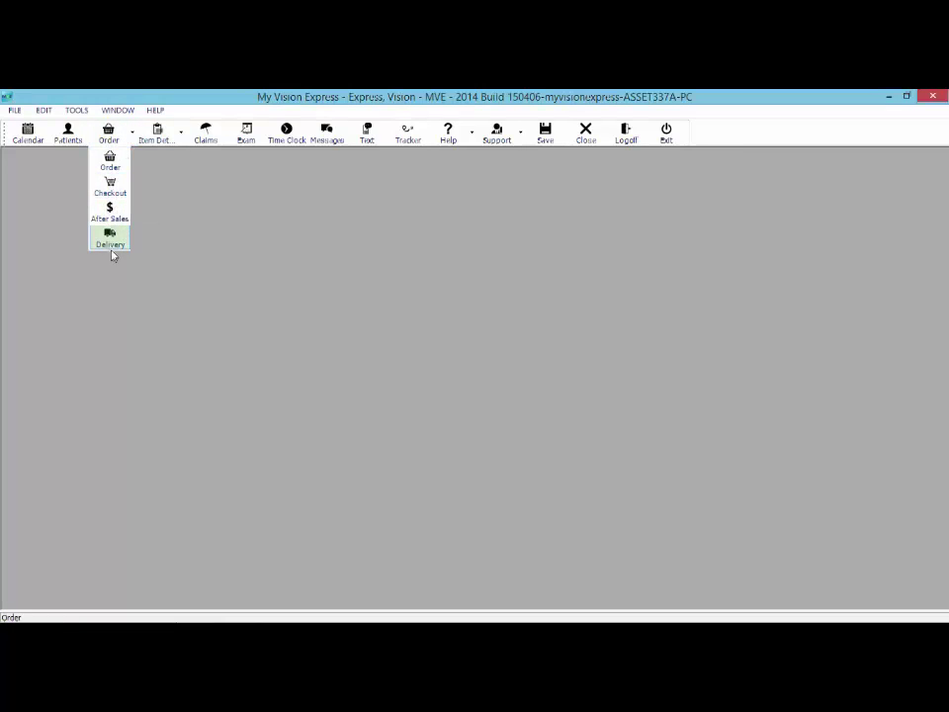
{"action": "left_click", "coordinate": [112, 241]}
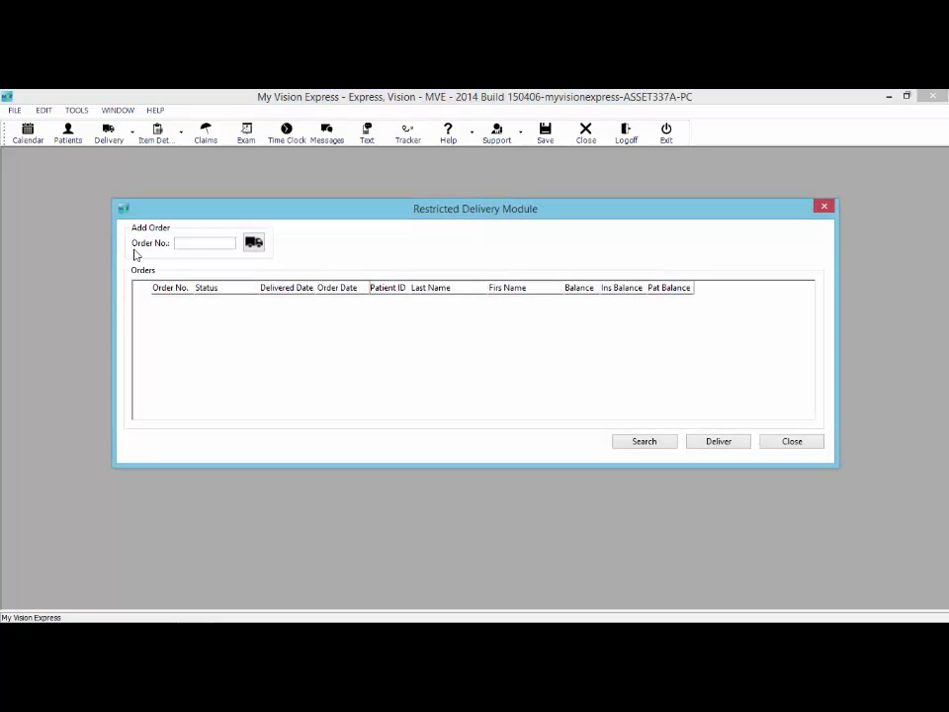
{"action": "left_click", "coordinate": [644, 441]}
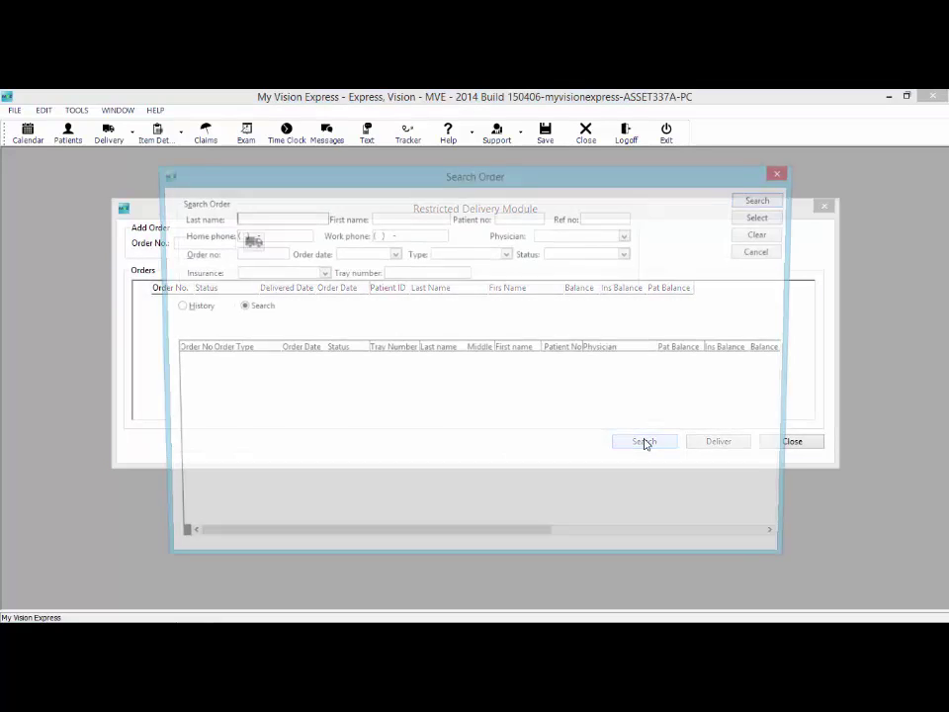
{"action": "left_click", "coordinate": [379, 361]}
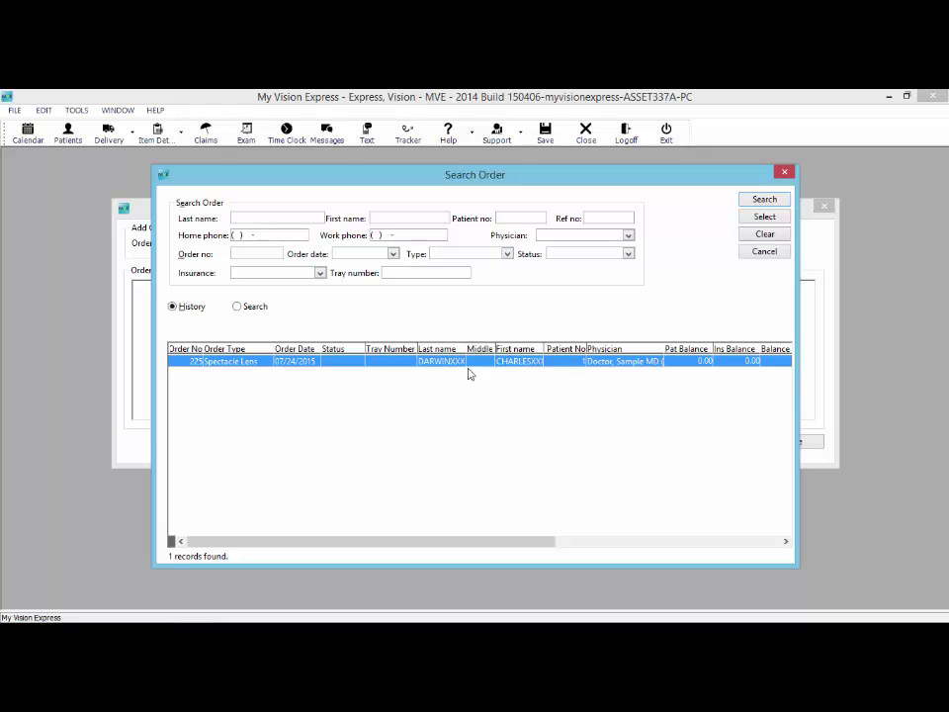
{"action": "left_click", "coordinate": [760, 217]}
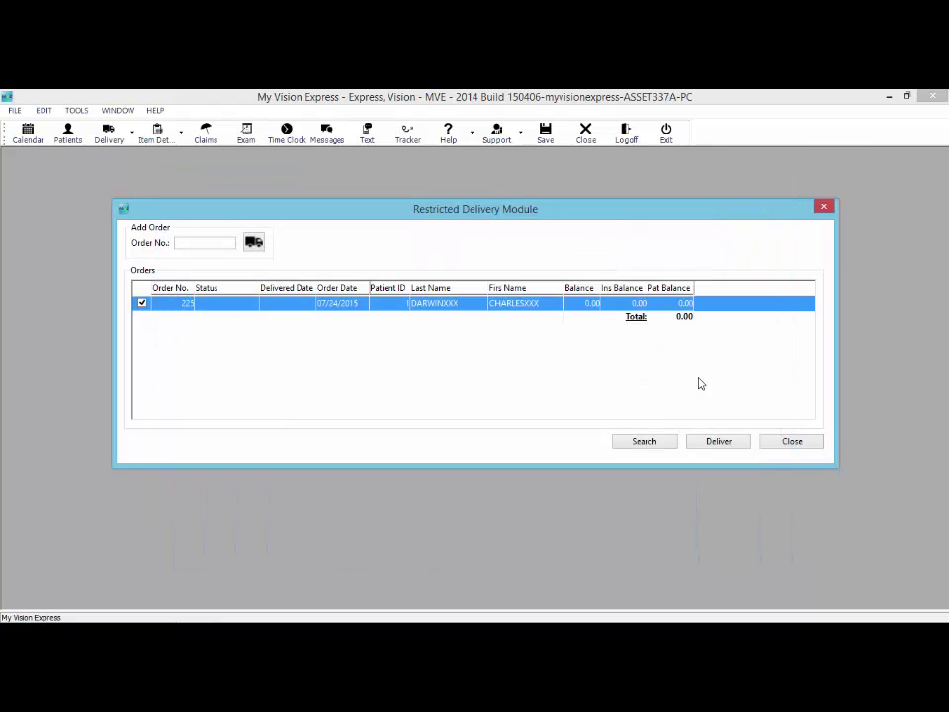
- Deliver the selected spectacle lens order and acknowledge the delivery
{"action": "left_click", "coordinate": [709, 446]}
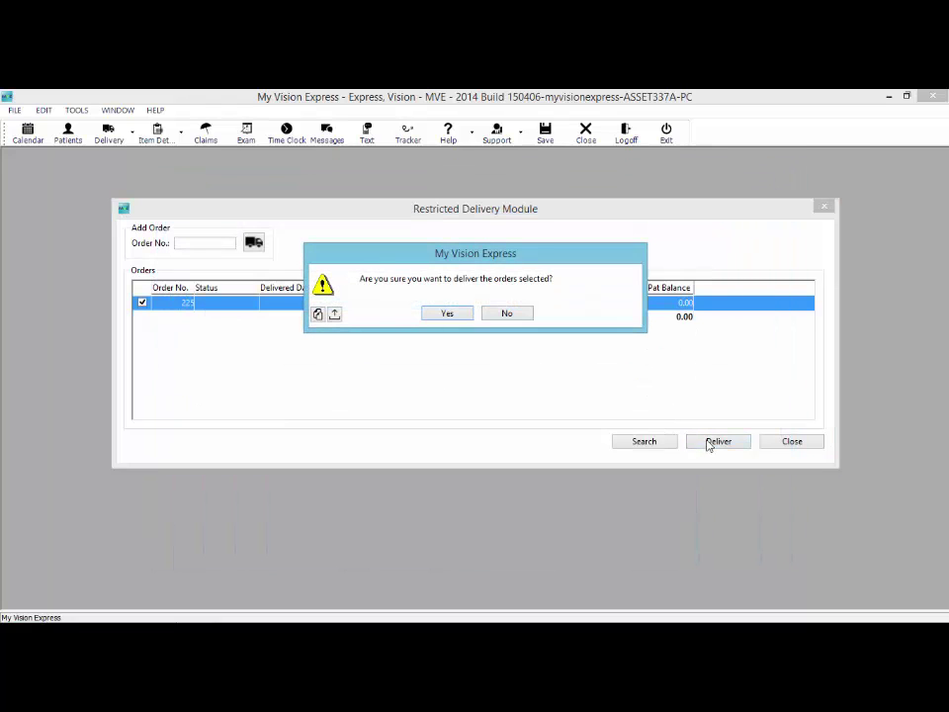
{"action": "left_click", "coordinate": [448, 314]}
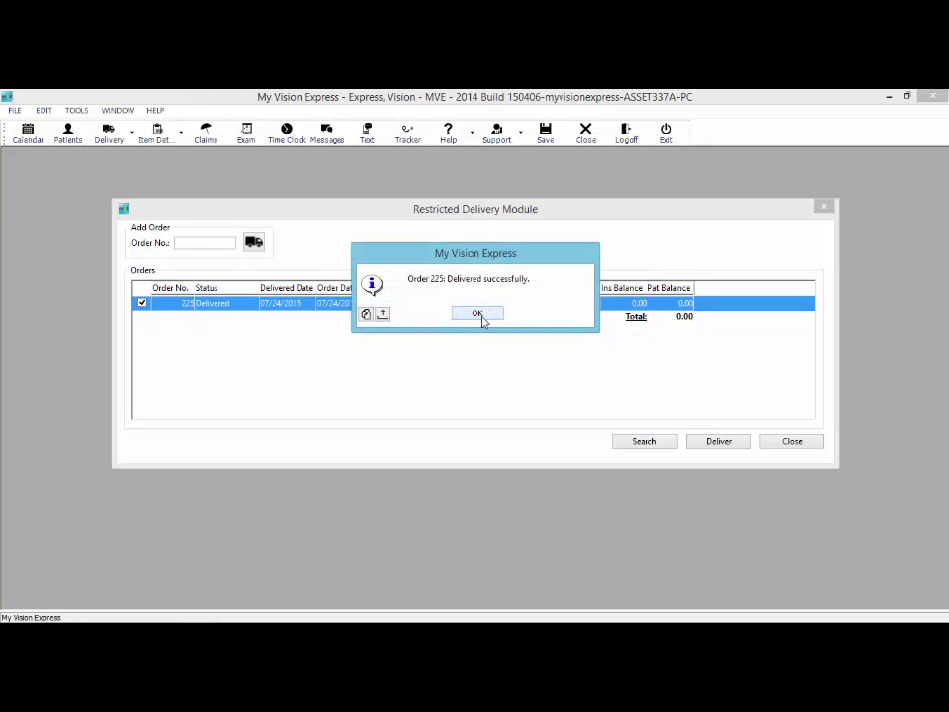
{"action": "left_click", "coordinate": [481, 317]}
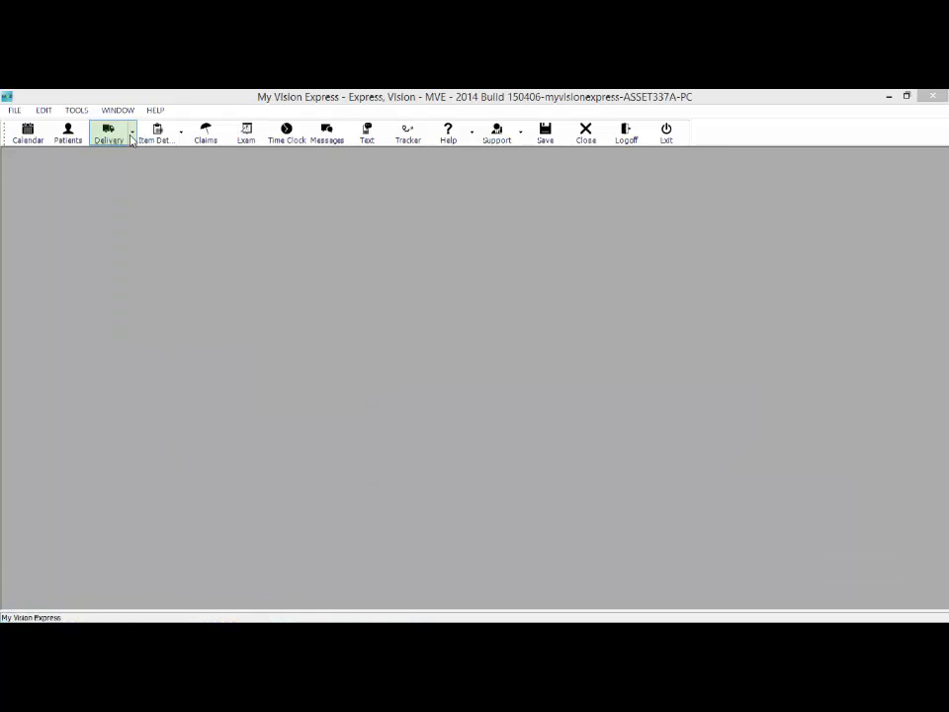
- Load the delivered spectacle lens order dated 07/24/2015 into After Sales and start an exchange/reprocess
{"action": "left_click", "coordinate": [131, 136]}
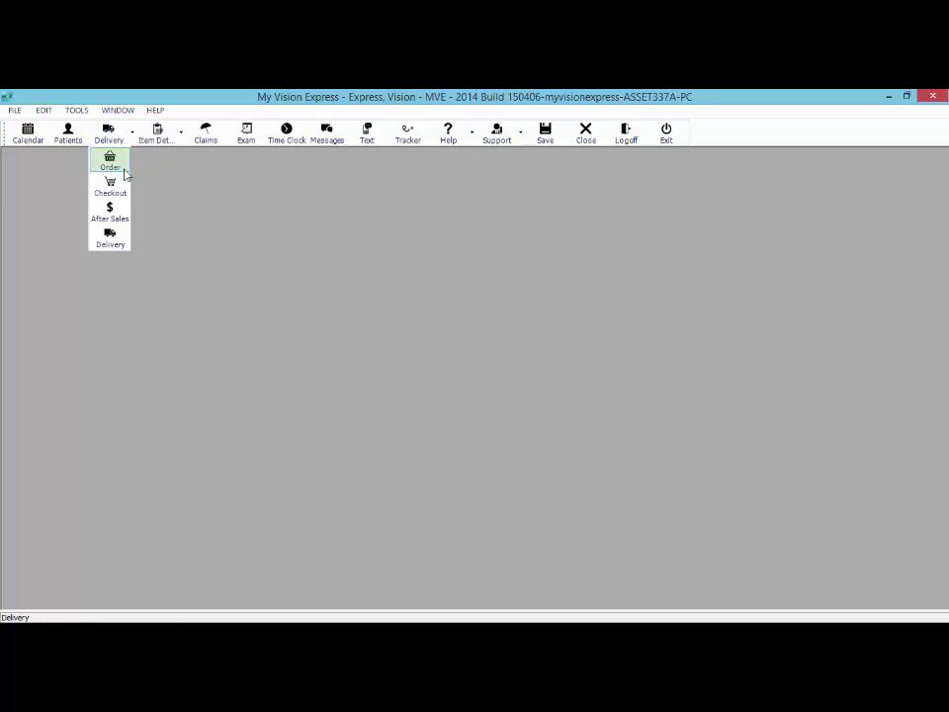
{"action": "left_click", "coordinate": [119, 218]}
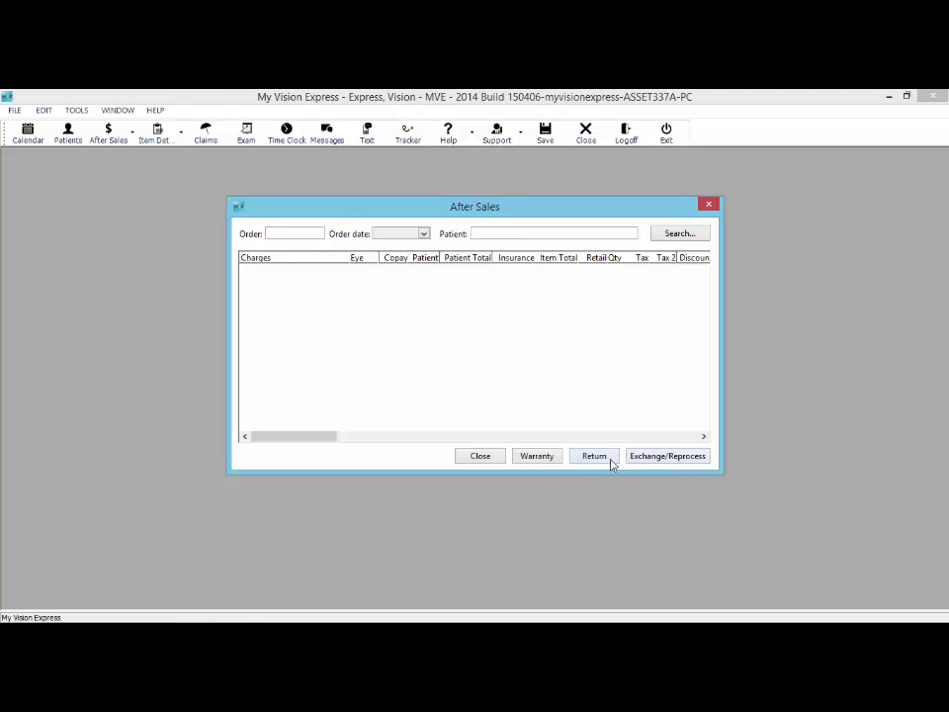
{"action": "left_click", "coordinate": [678, 235]}
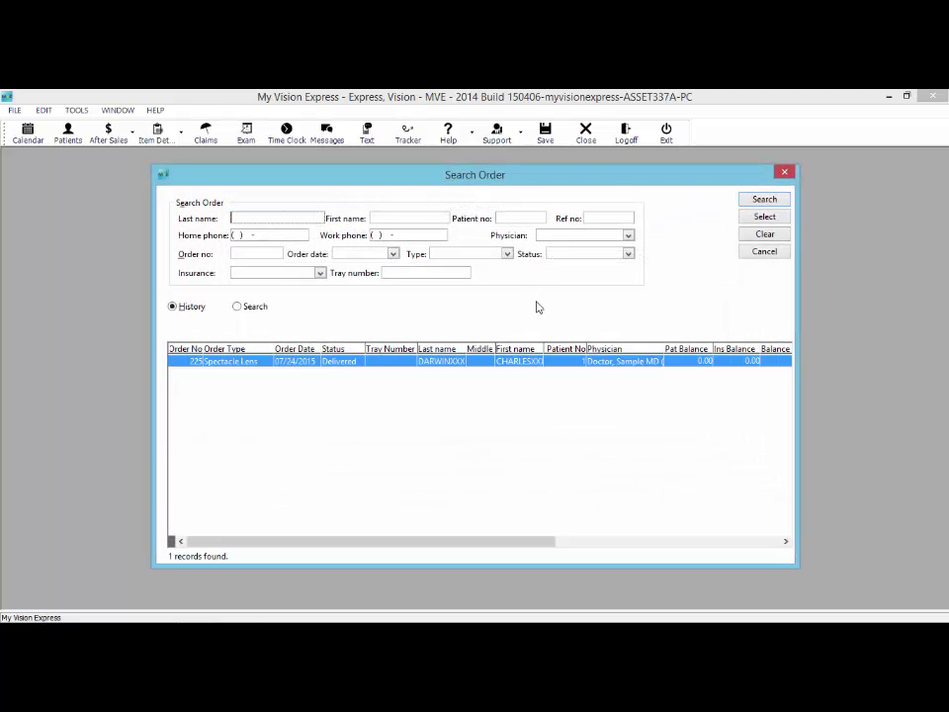
{"action": "double_click", "coordinate": [527, 363]}
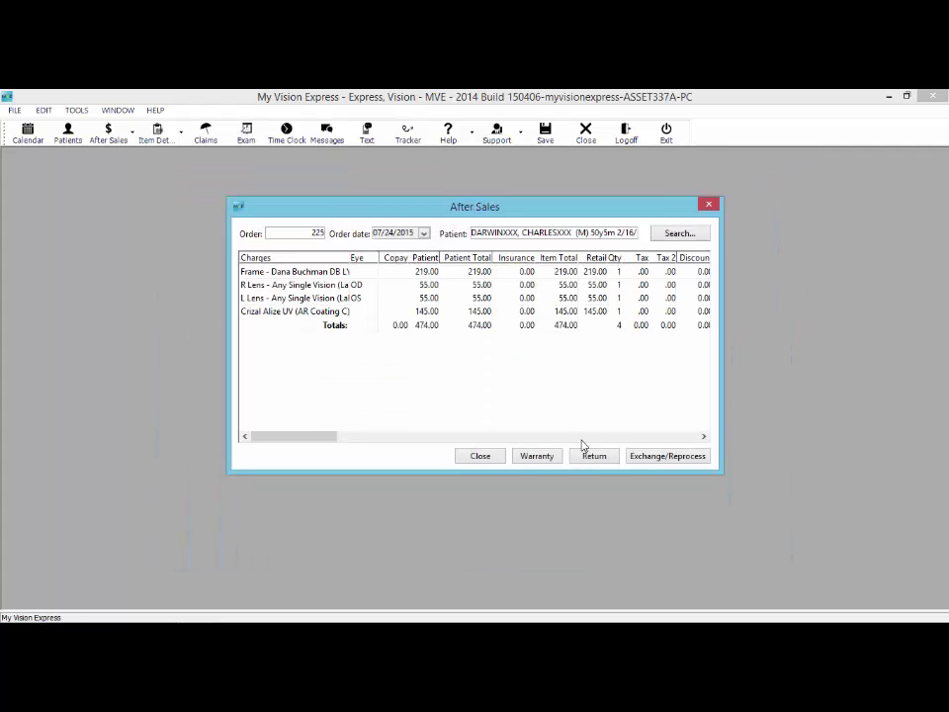
{"action": "left_click", "coordinate": [663, 457]}
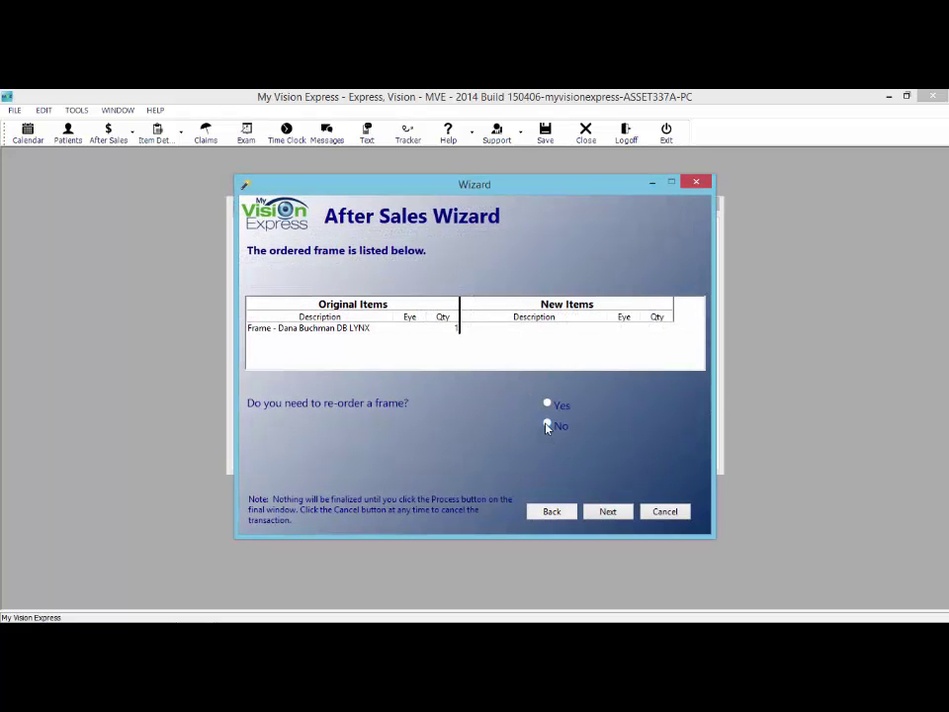
- Decline re-ordering the frame and choose to re-order both the right and left lenses without changing the Rx
{"action": "left_click", "coordinate": [605, 513]}
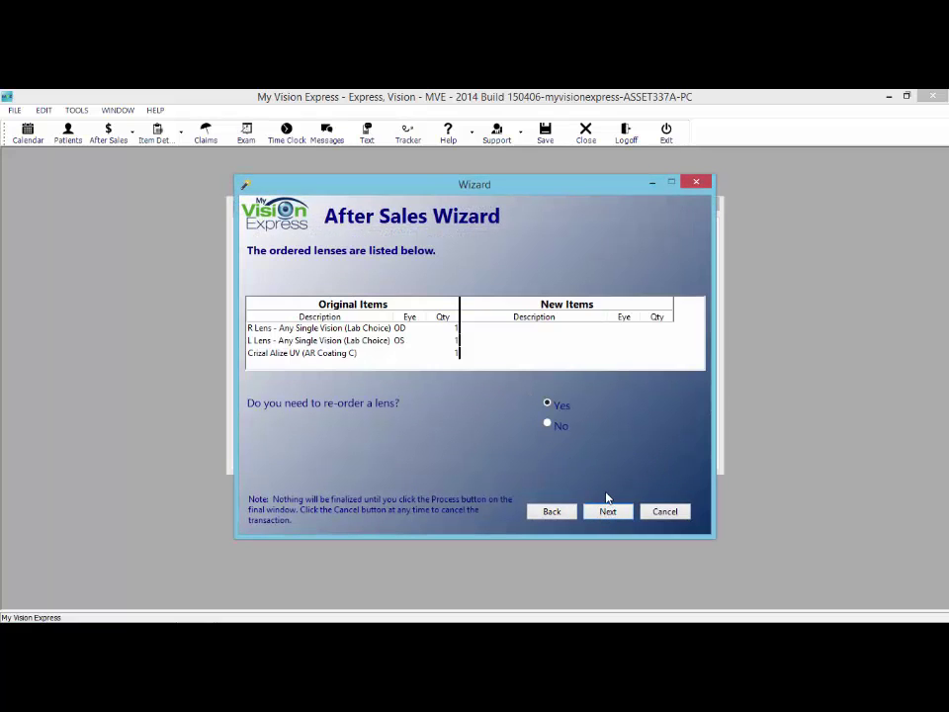
{"action": "left_click", "coordinate": [608, 513]}
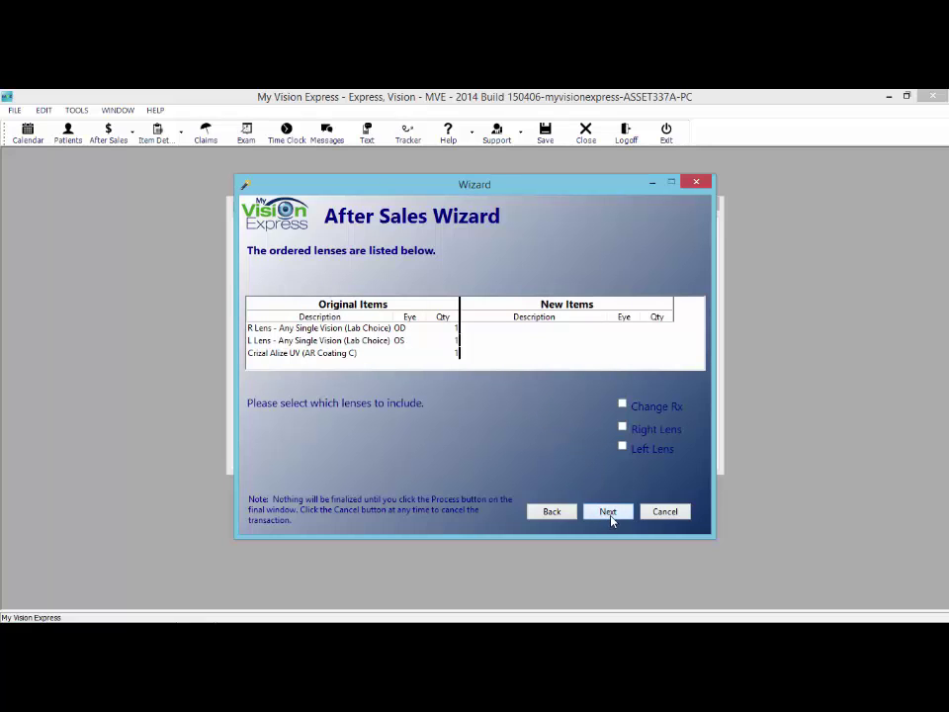
{"action": "left_click", "coordinate": [622, 428]}
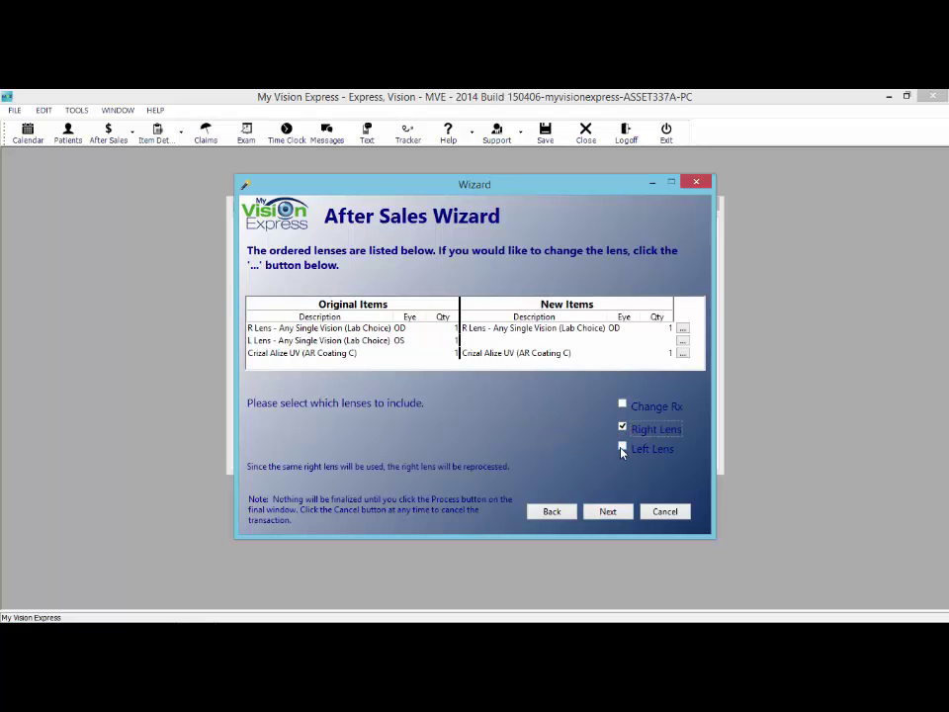
{"action": "left_click", "coordinate": [622, 450]}
{"action": "left_click", "coordinate": [608, 512]}
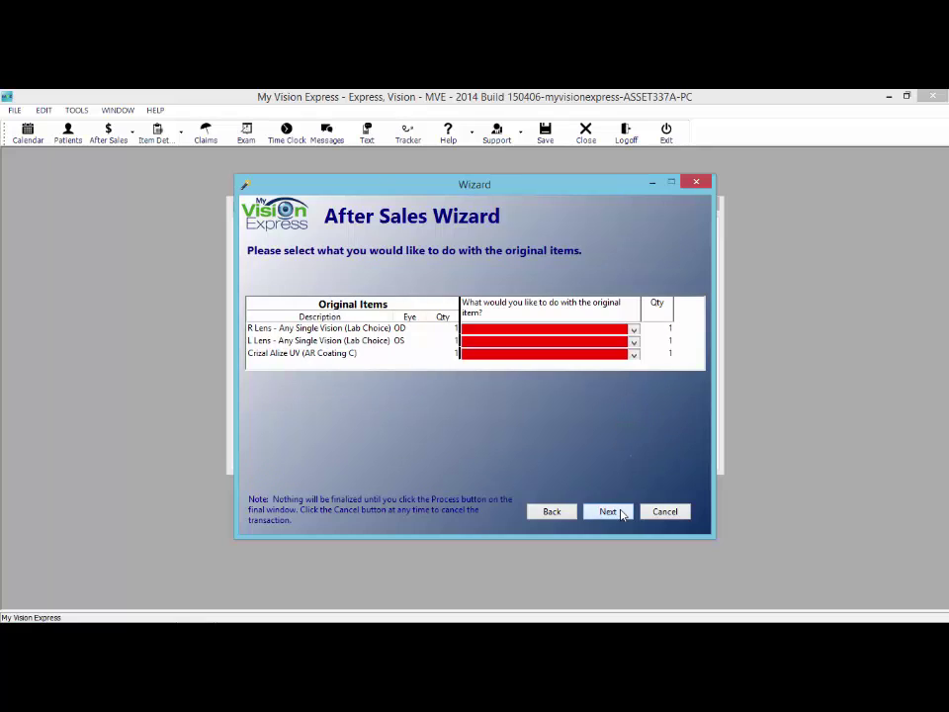
- Set the original lenses and Crizal Alize UV coating to Return to Manufacturer
{"action": "left_click", "coordinate": [634, 330]}
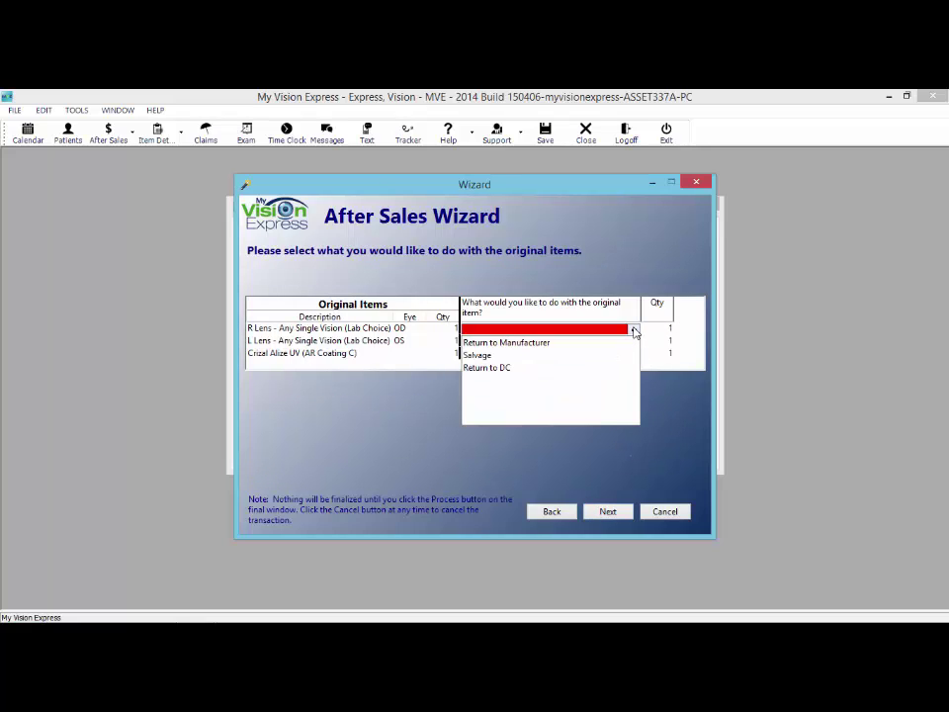
{"action": "left_click", "coordinate": [603, 344]}
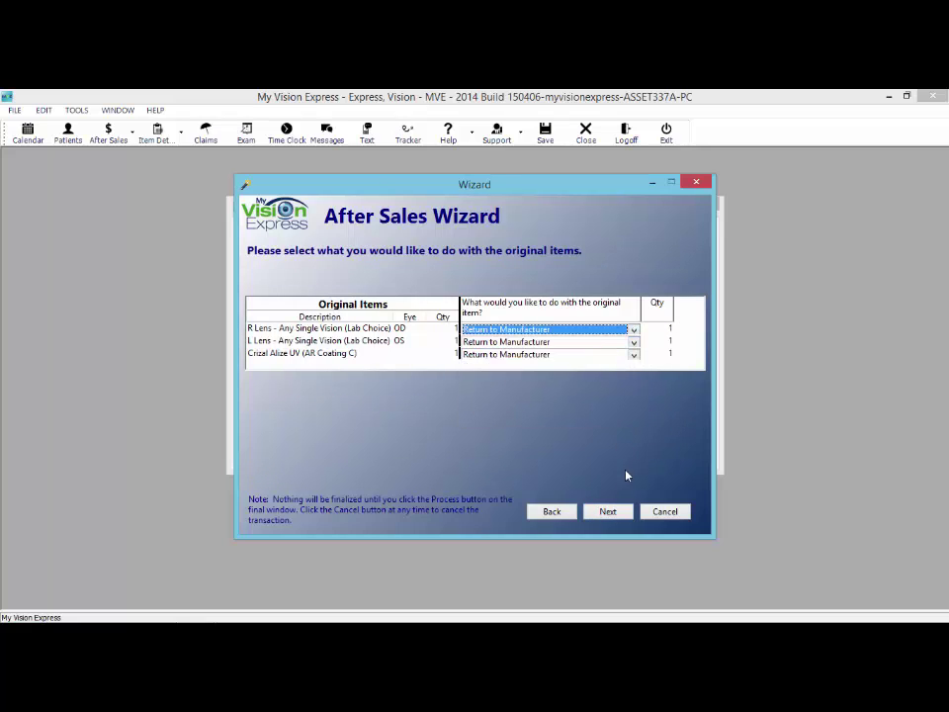
{"action": "left_click", "coordinate": [610, 513]}
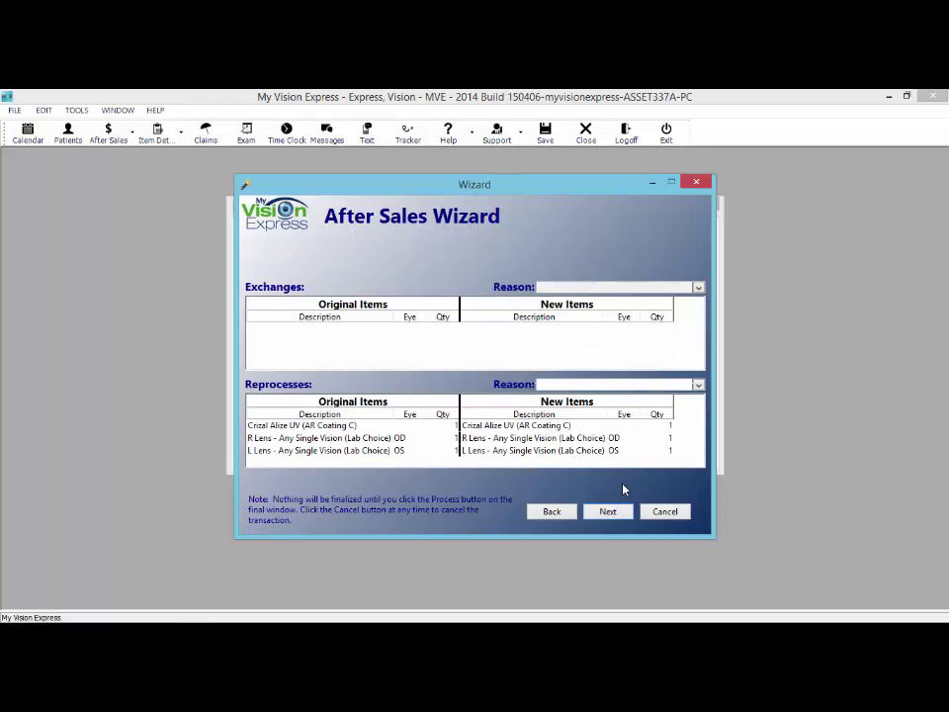
- Set the reprocess reason to Optician Error, process the transaction and close the resulting remake order
{"action": "left_click", "coordinate": [698, 385]}
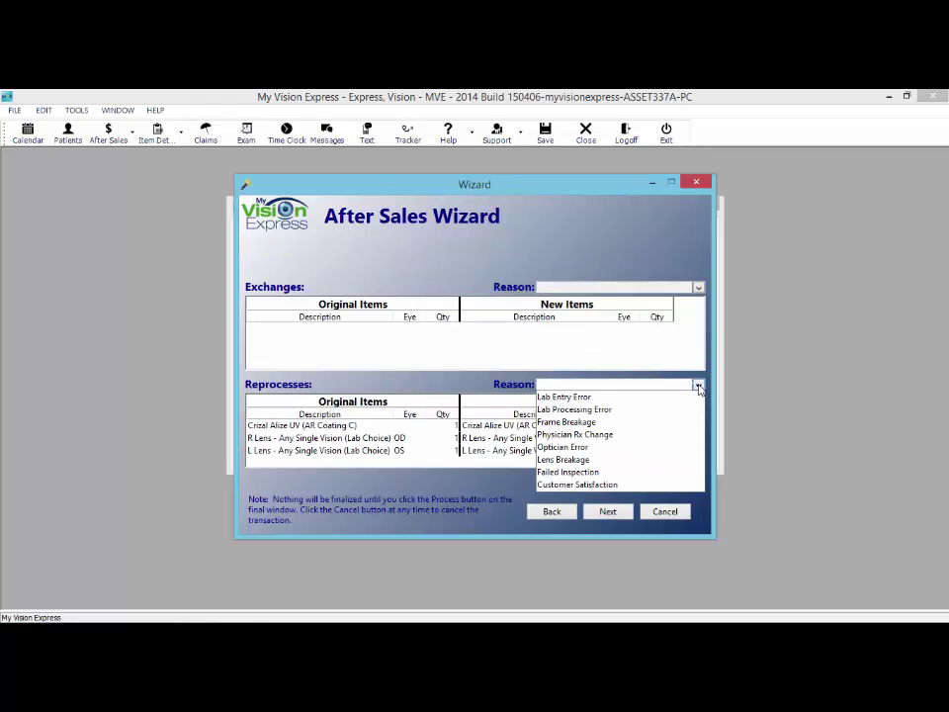
{"action": "left_click", "coordinate": [581, 447]}
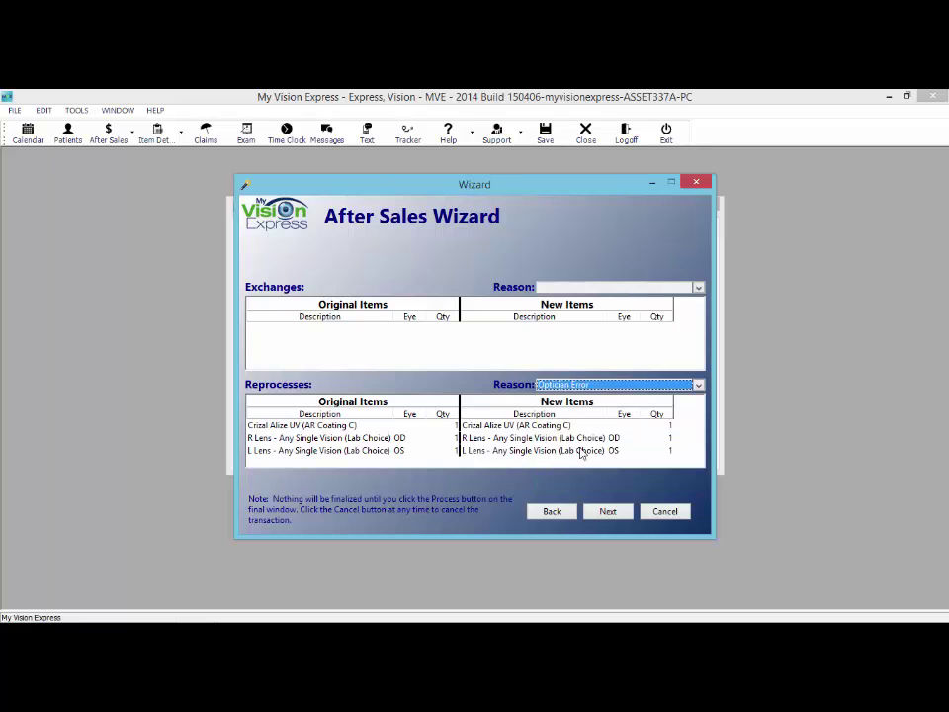
{"action": "left_click", "coordinate": [609, 511]}
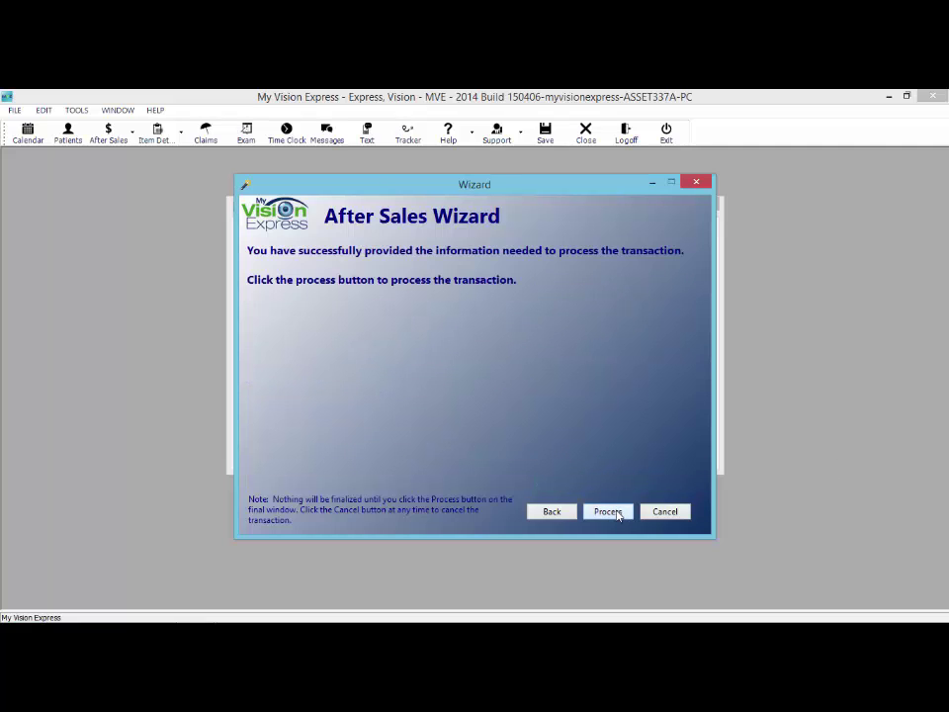
{"action": "left_click", "coordinate": [613, 514]}
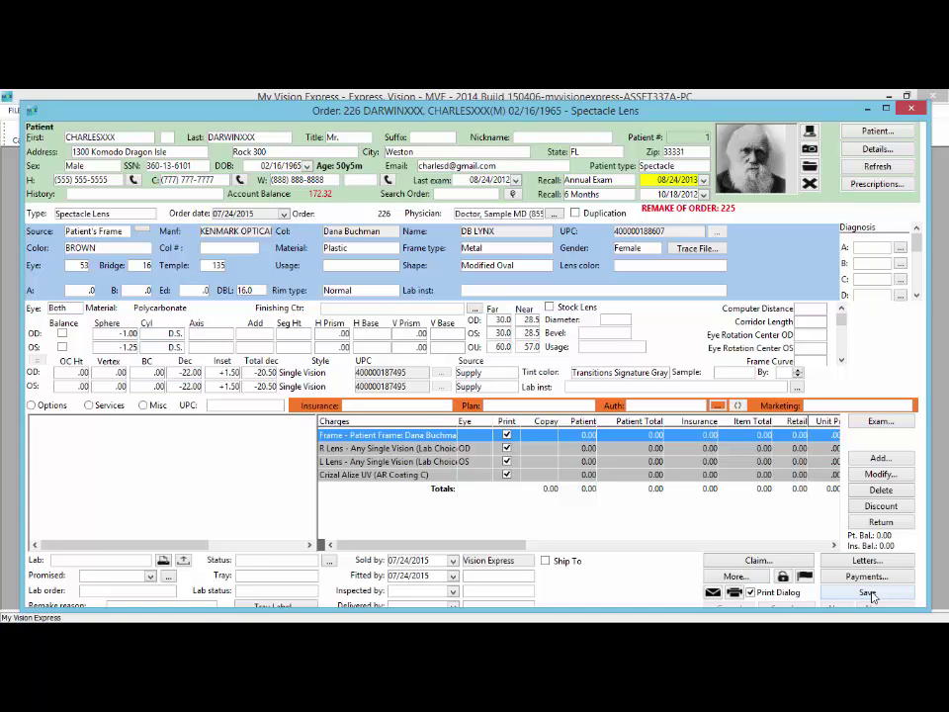
{"action": "left_click", "coordinate": [909, 109]}
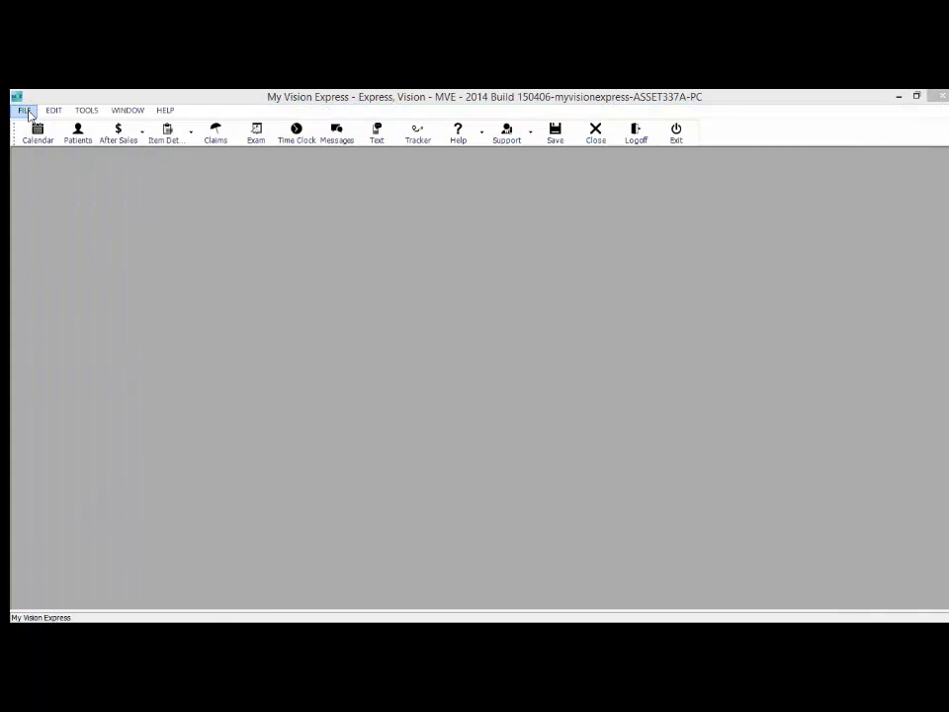
- Open a new frame physical count, agreeing to update purchased and sold inventory quantities for all locations
{"action": "left_click", "coordinate": [26, 111]}
{"action": "mouse_move", "coordinate": [39, 178]}
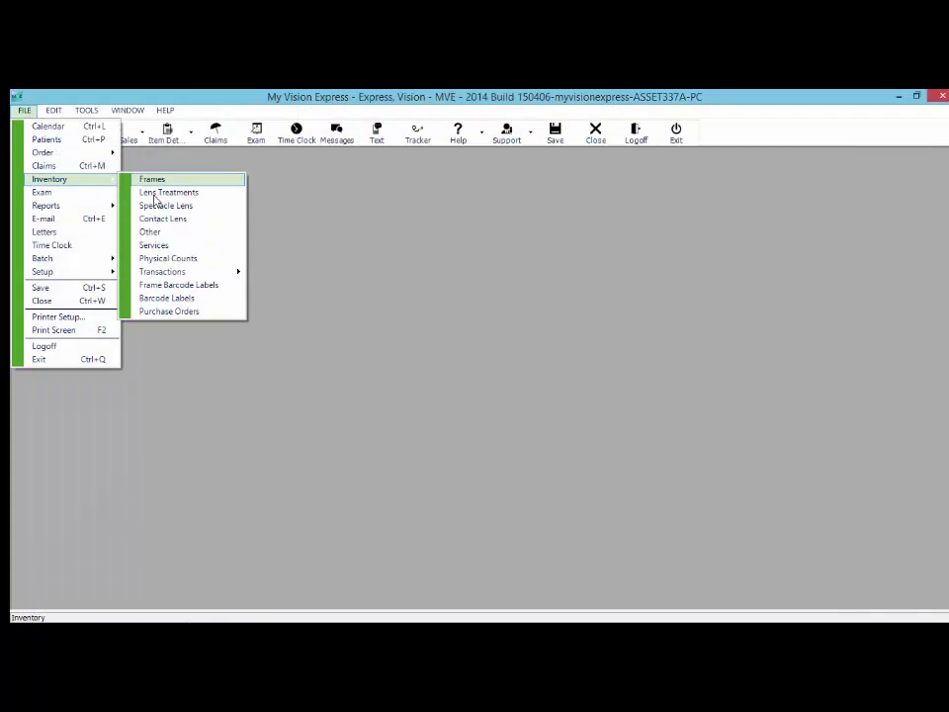
{"action": "left_click", "coordinate": [188, 261]}
{"action": "left_click", "coordinate": [461, 315]}
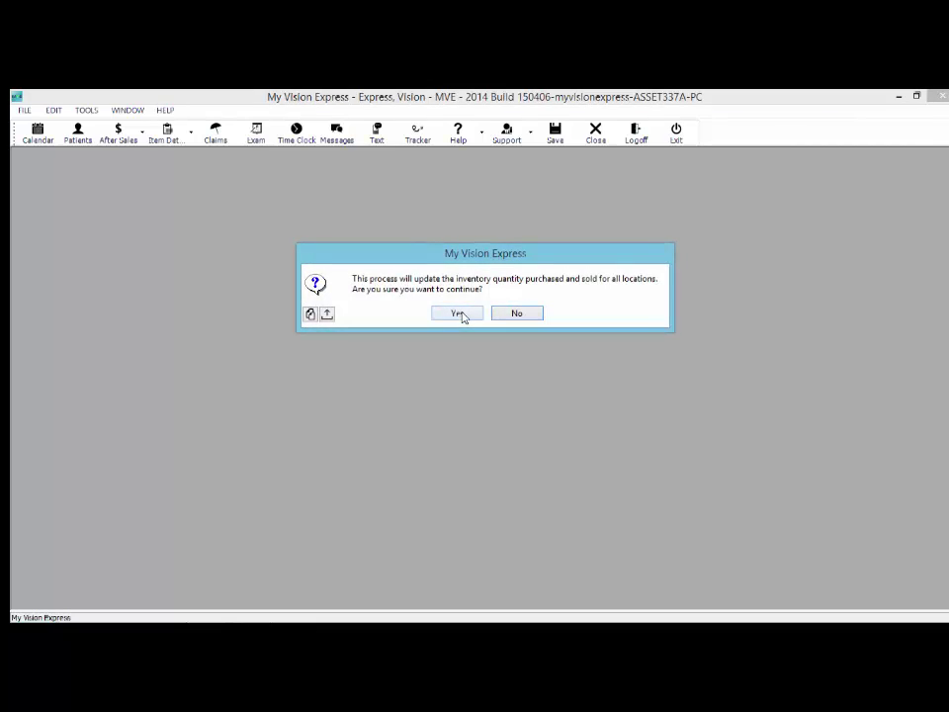
{"action": "left_click", "coordinate": [458, 313]}
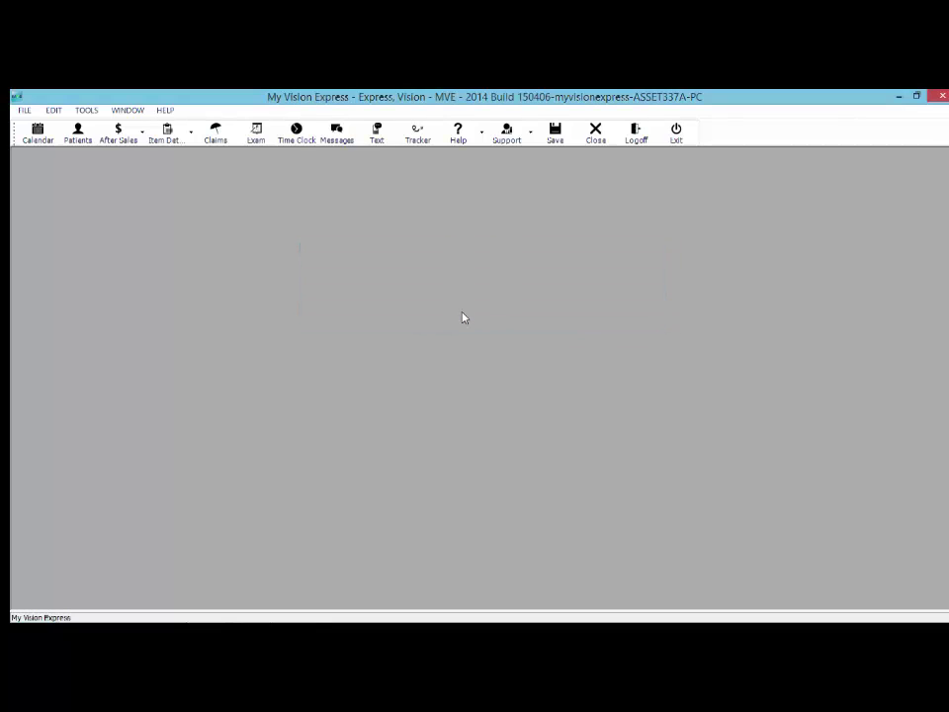
{"action": "left_click", "coordinate": [498, 316]}
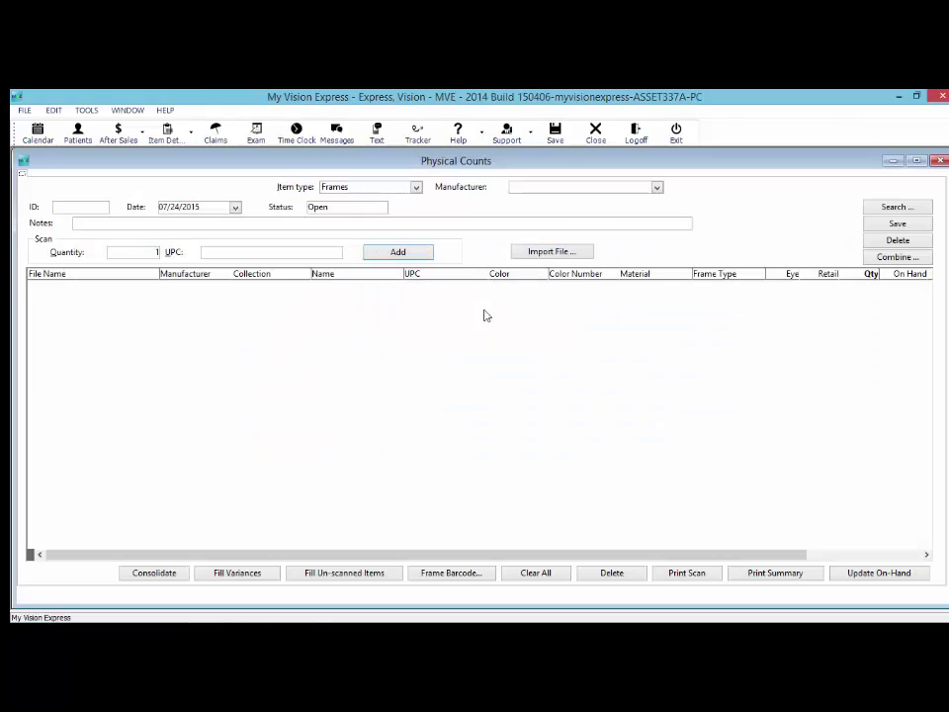
{"action": "type", "text": "400000188362"}
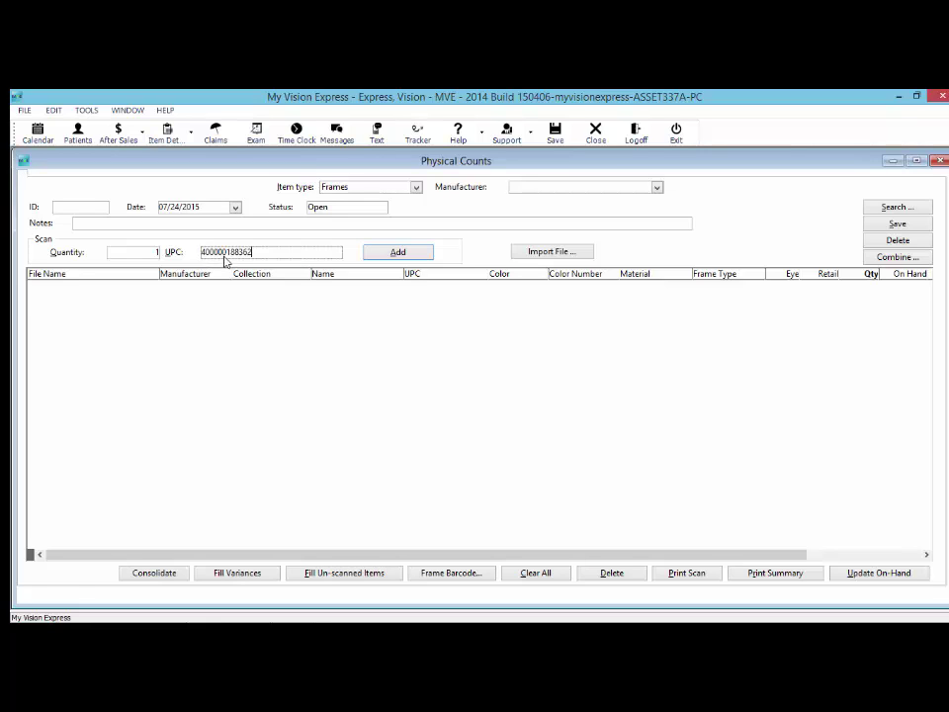
{"action": "key", "text": "Return"}
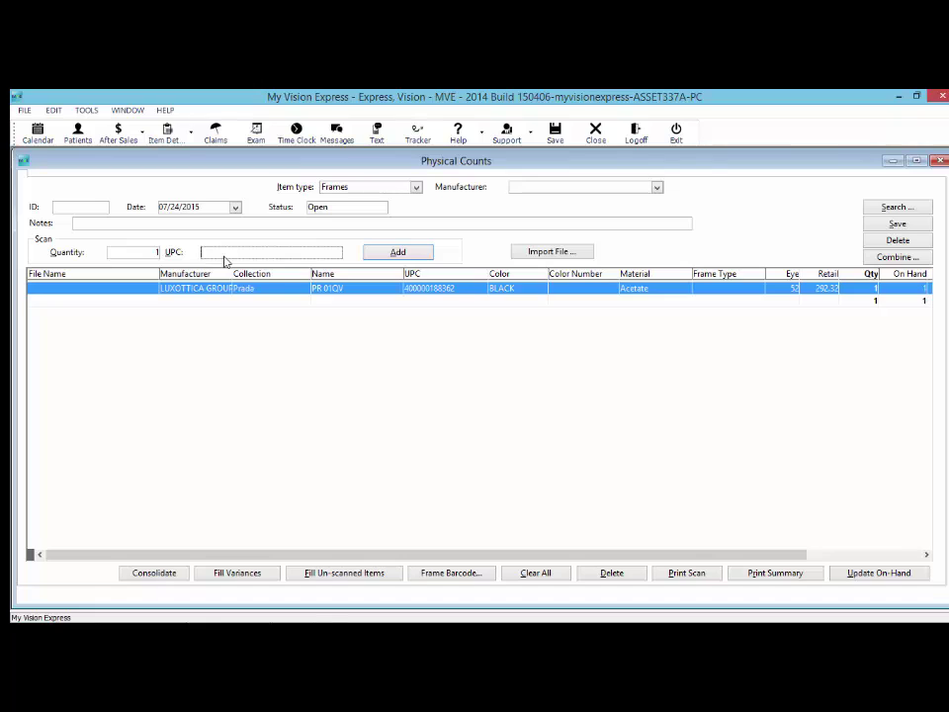
{"action": "type", "text": "400000188607"}
{"action": "left_click", "coordinate": [392, 259]}
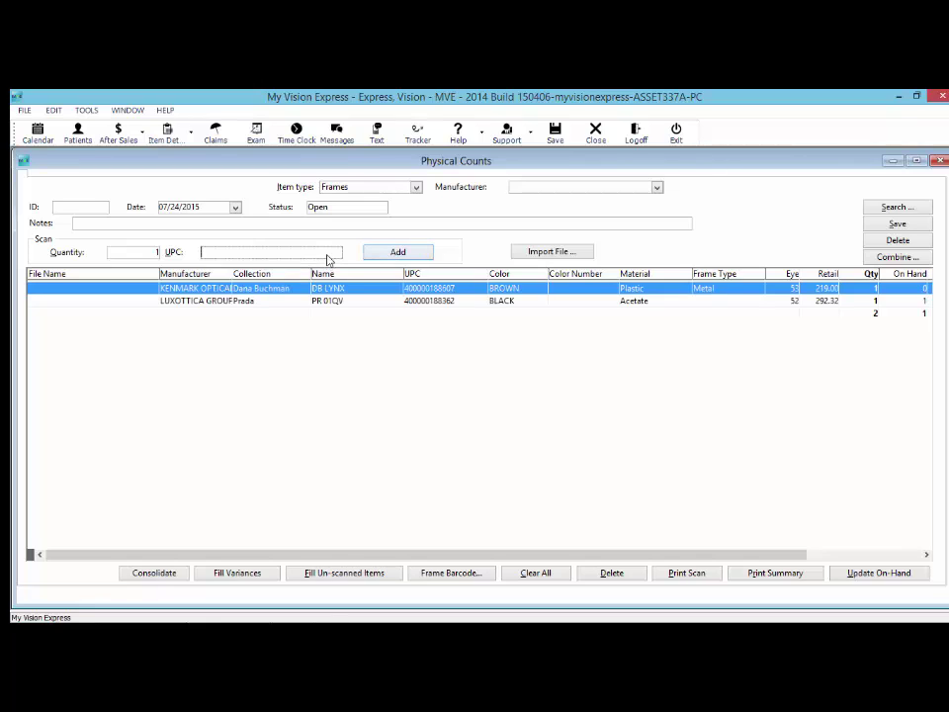
{"action": "type", "text": "400000188355"}
{"action": "key", "text": "Return"}
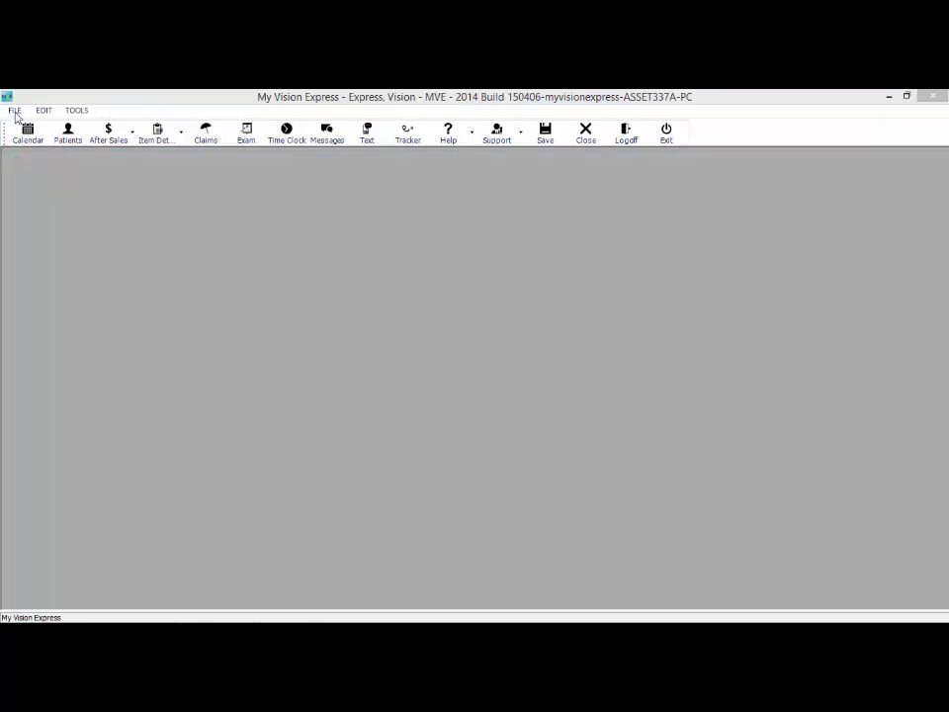
- Open the reports page and expand the Inventory category in the report tree
{"action": "left_click", "coordinate": [15, 111]}
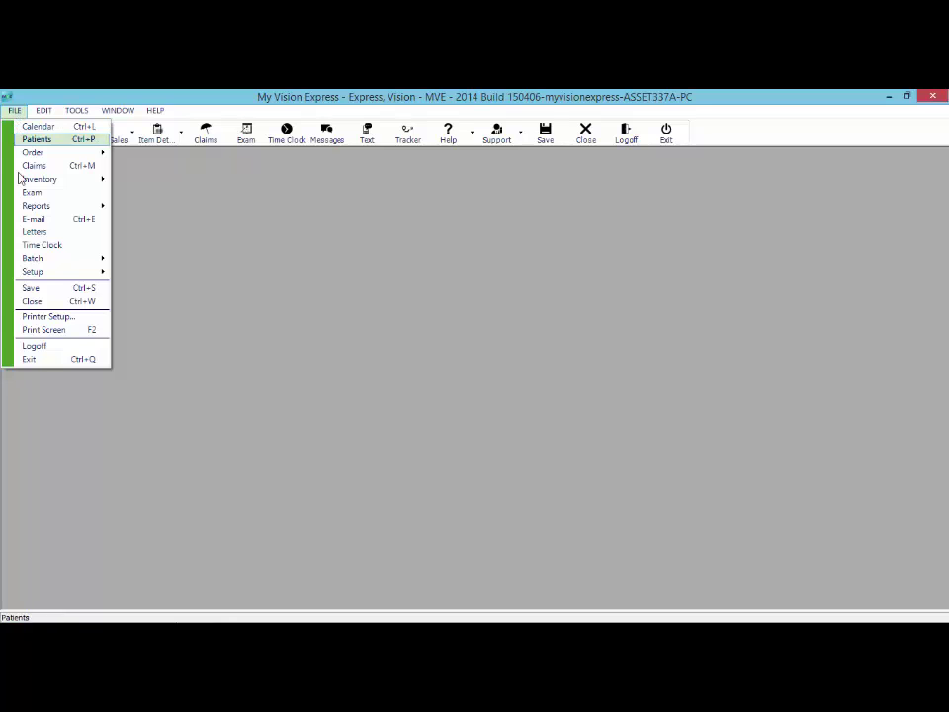
{"action": "mouse_move", "coordinate": [26, 206]}
{"action": "left_click", "coordinate": [152, 205]}
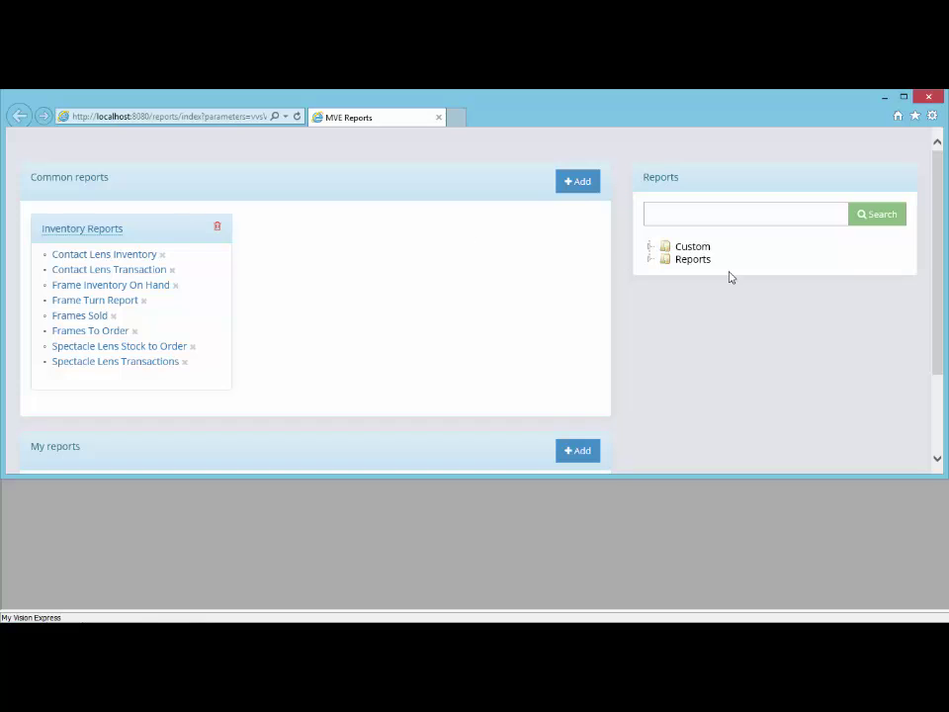
{"action": "left_click", "coordinate": [689, 262]}
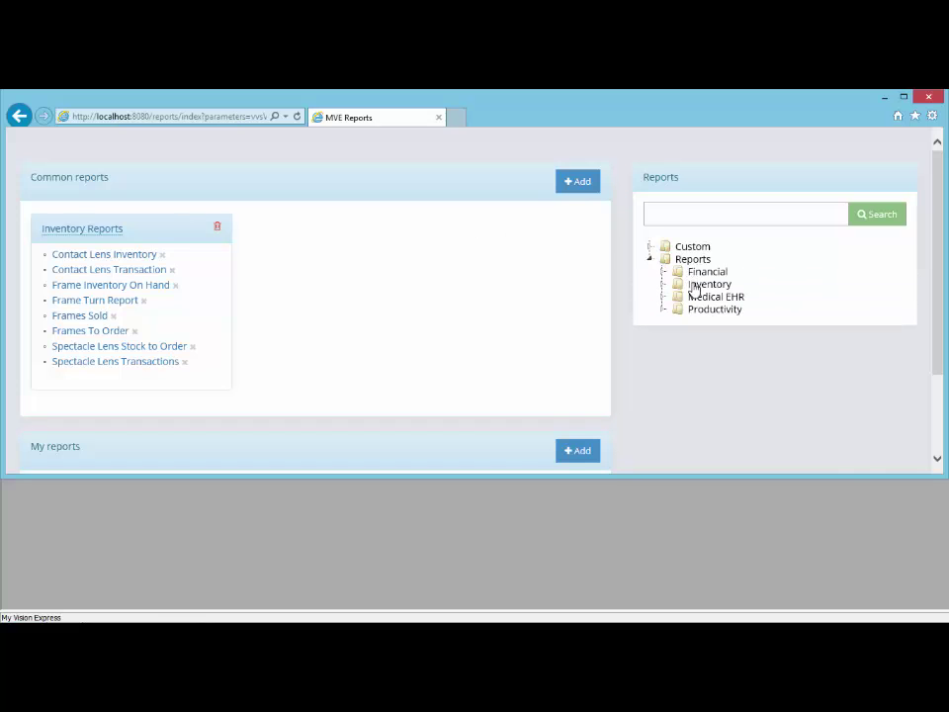
{"action": "left_click", "coordinate": [695, 286]}
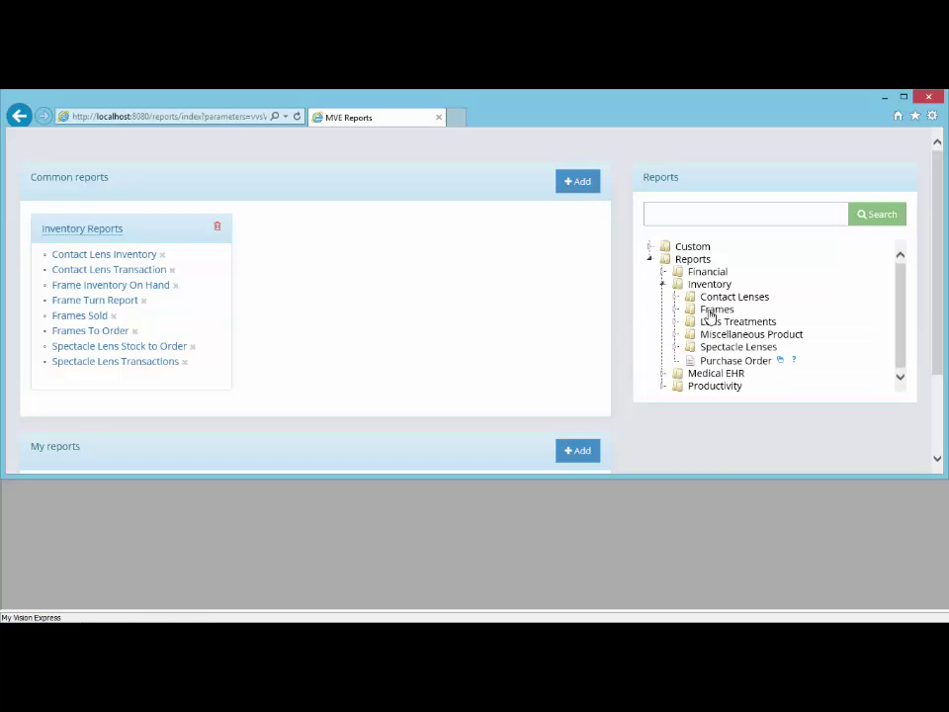
- Examine the available contact lens, frame, lens treatment and spectacle lens reports, along with the common inventory reports
{"action": "left_click", "coordinate": [718, 301]}
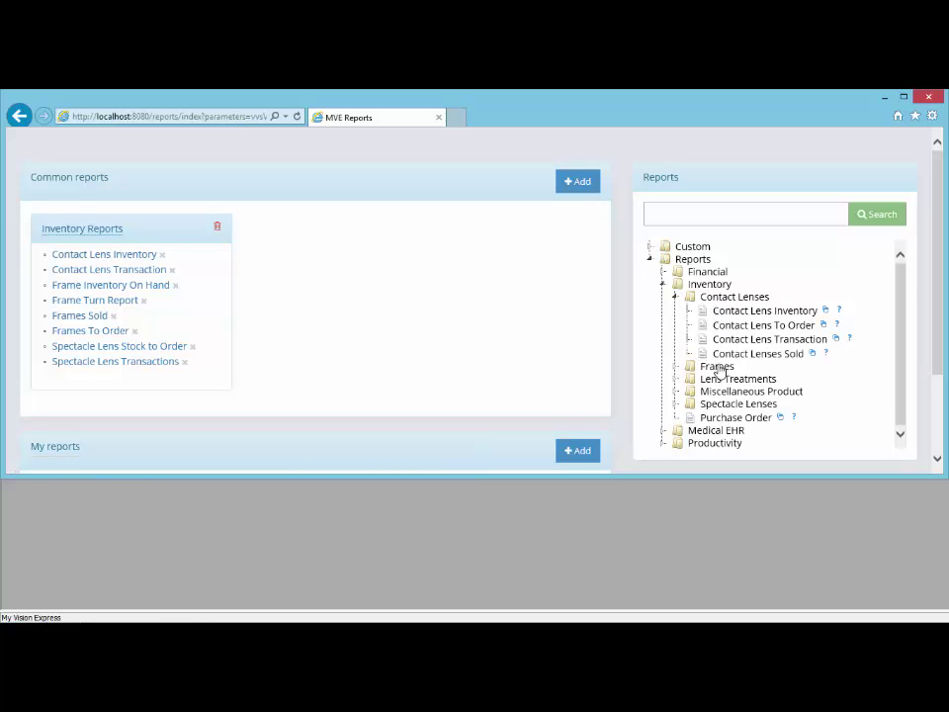
{"action": "left_click", "coordinate": [718, 367]}
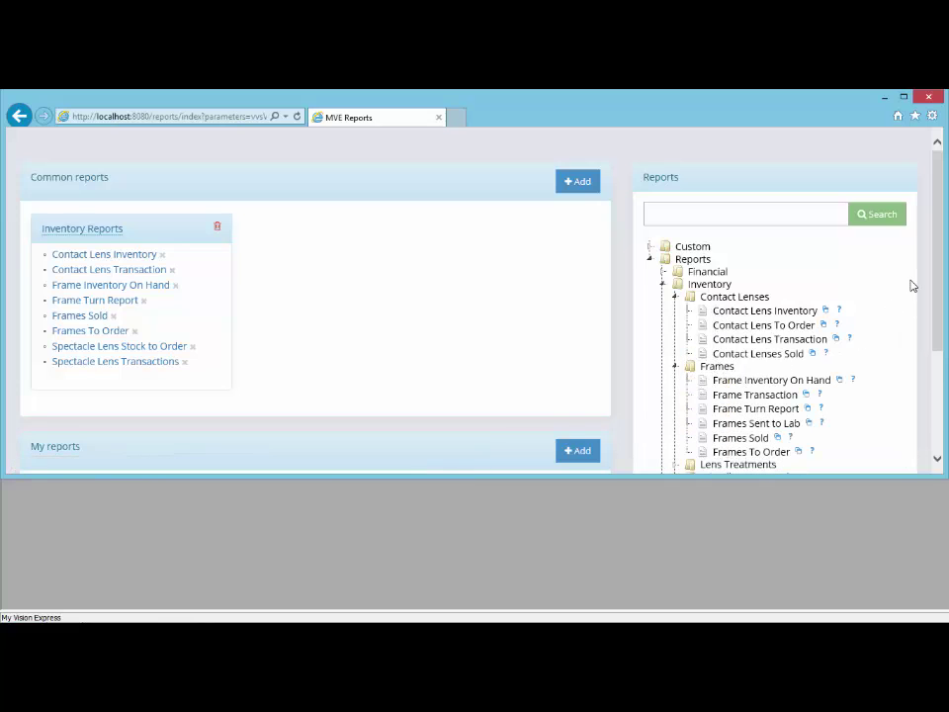
{"action": "scroll", "coordinate": [903, 287], "scroll_direction": "down", "scroll_amount": 2}
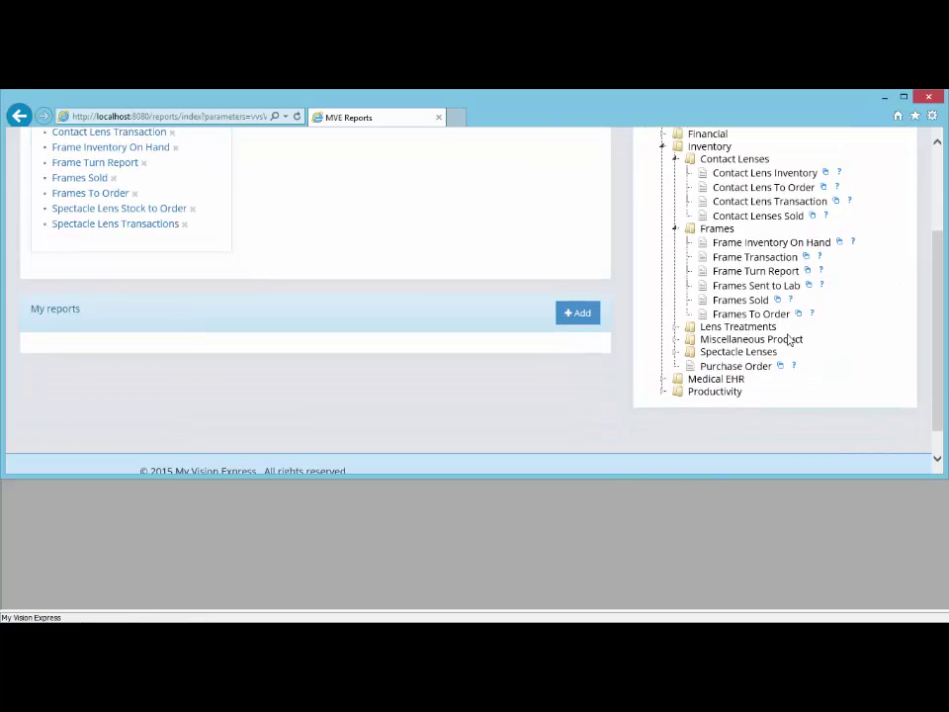
{"action": "scroll", "coordinate": [774, 340], "scroll_direction": "up", "scroll_amount": 3}
{"action": "scroll", "coordinate": [817, 332], "scroll_direction": "down", "scroll_amount": 3}
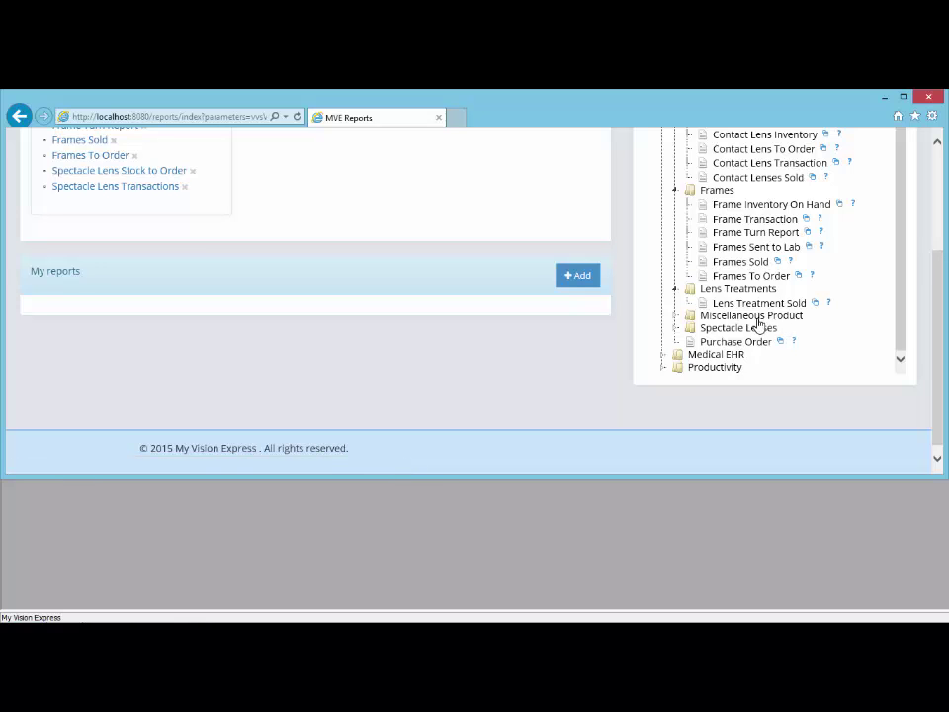
{"action": "left_click", "coordinate": [758, 327]}
{"action": "scroll", "coordinate": [789, 353], "scroll_direction": "down", "scroll_amount": 4}
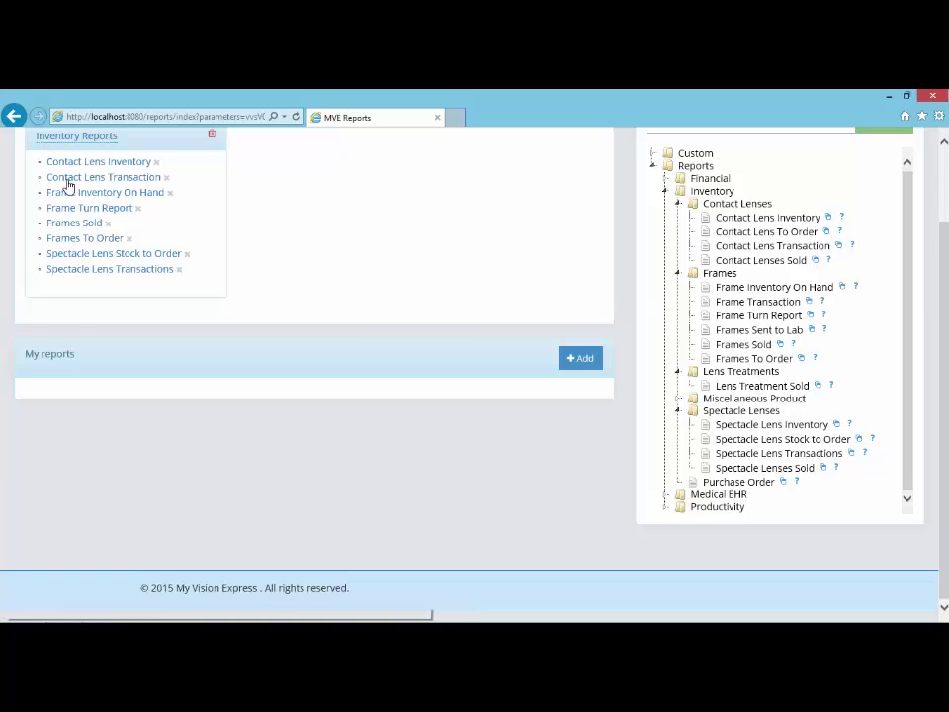
{"action": "scroll", "coordinate": [67, 185], "scroll_direction": "up", "scroll_amount": 1}
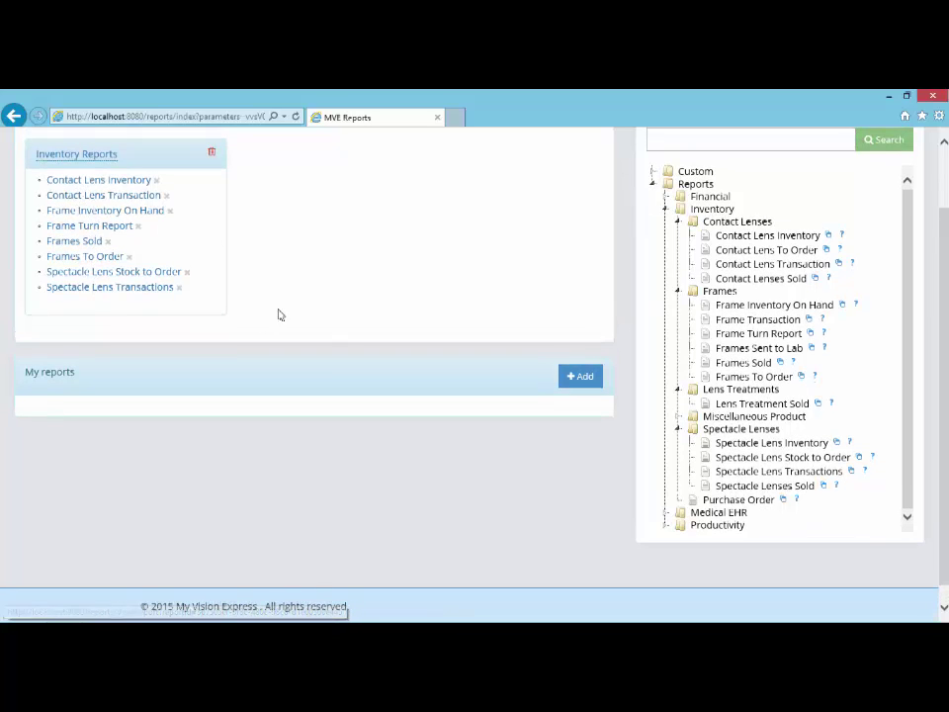